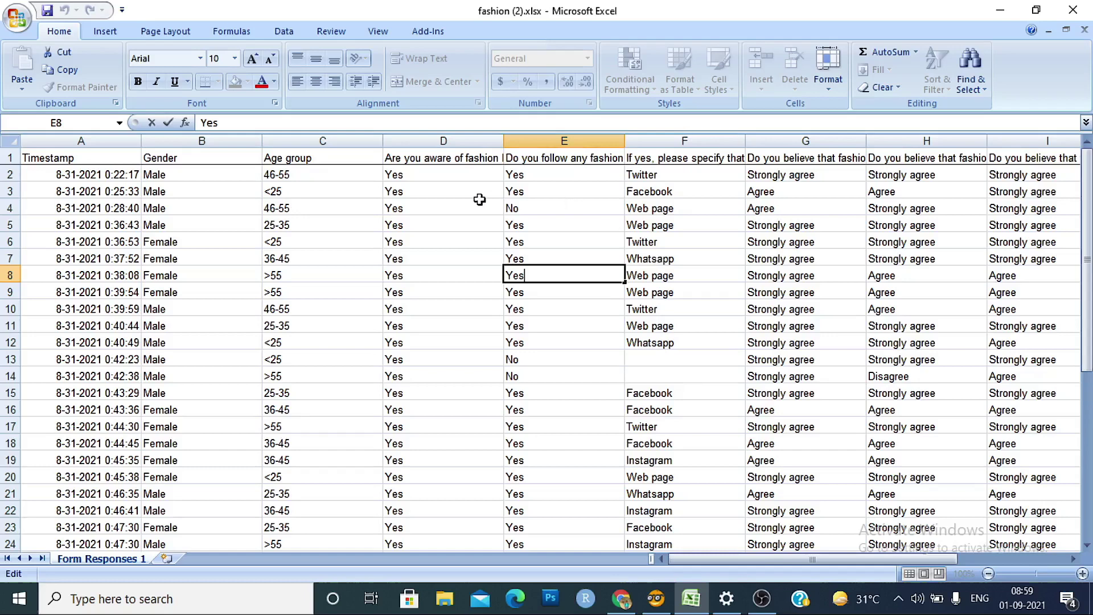
# - Replace every 'Strongly disagree' answer with 1 via Find and Replace, making 5 replacements
pyautogui.click(429, 219)
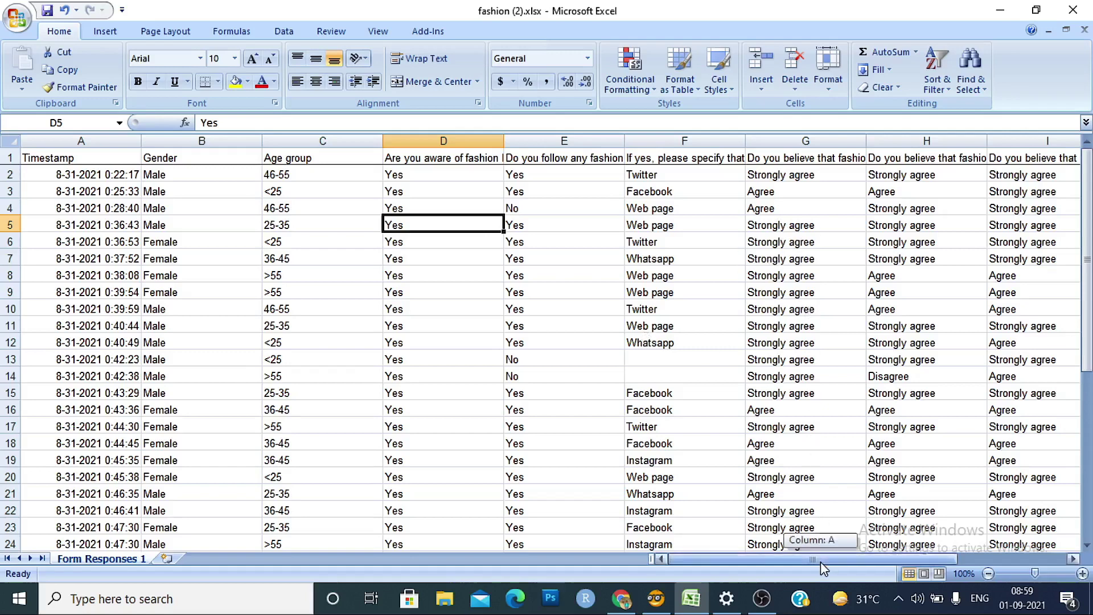
pyautogui.moveTo(821, 562); pyautogui.dragTo(857, 561)
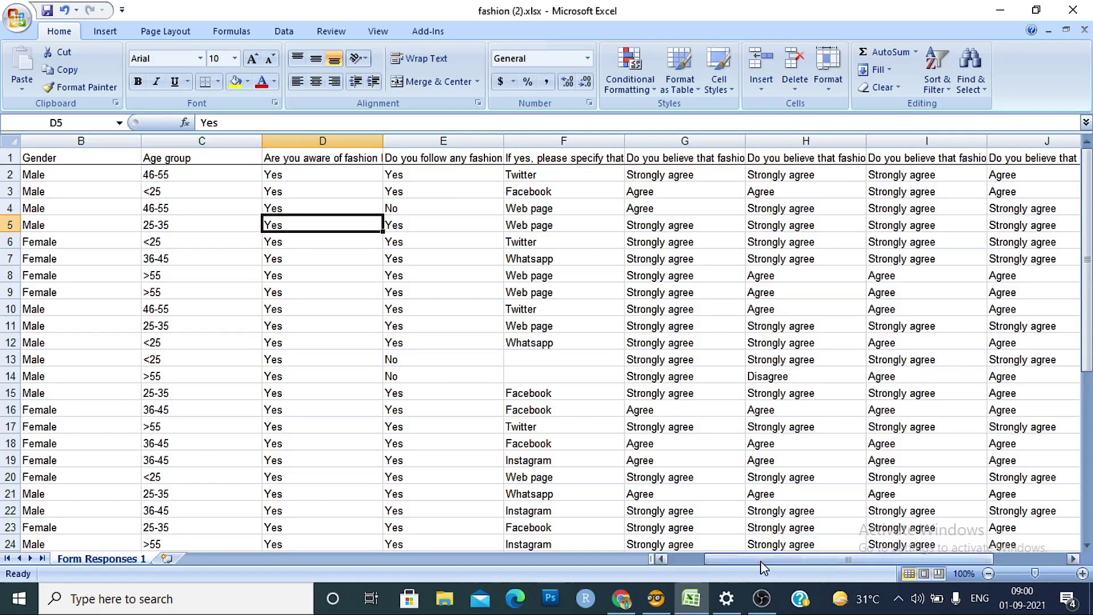
pyautogui.moveTo(751, 562); pyautogui.dragTo(823, 561)
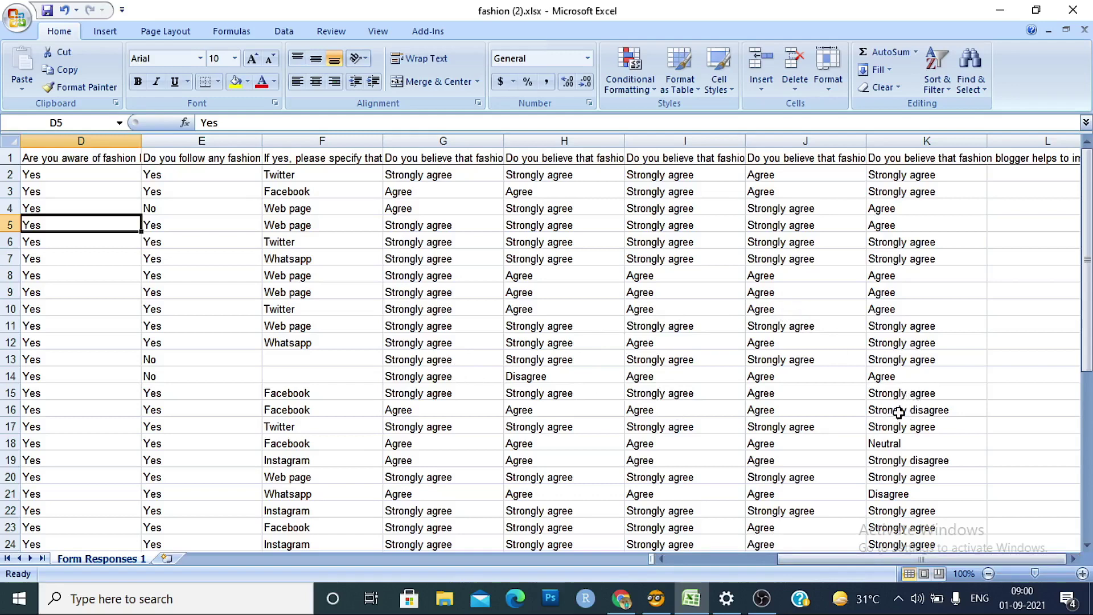
pyautogui.click(898, 412)
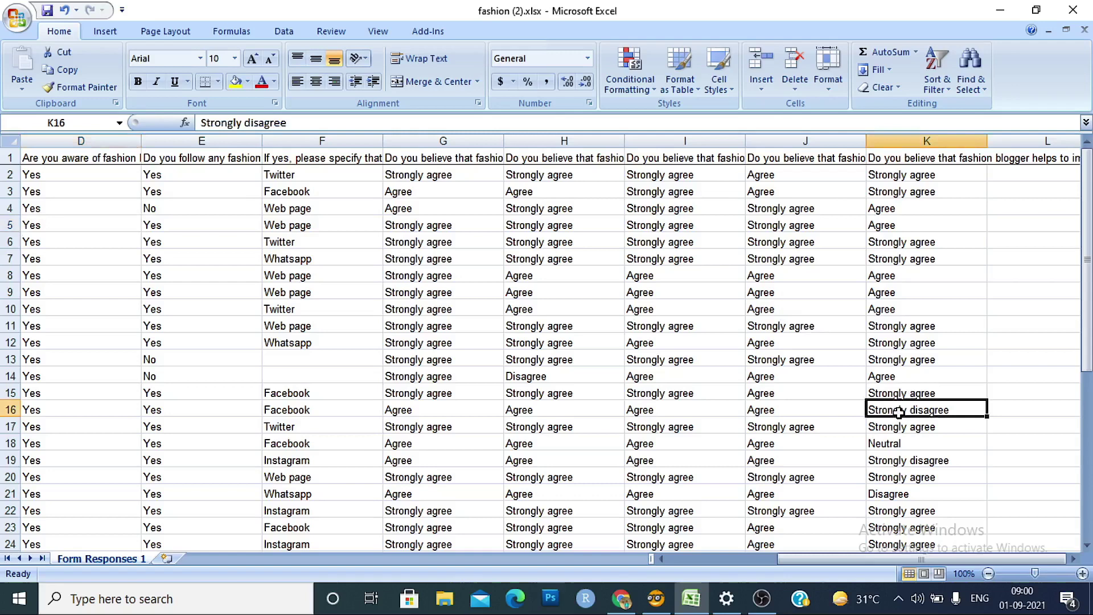
pyautogui.hotkey('ctrl', 'c')
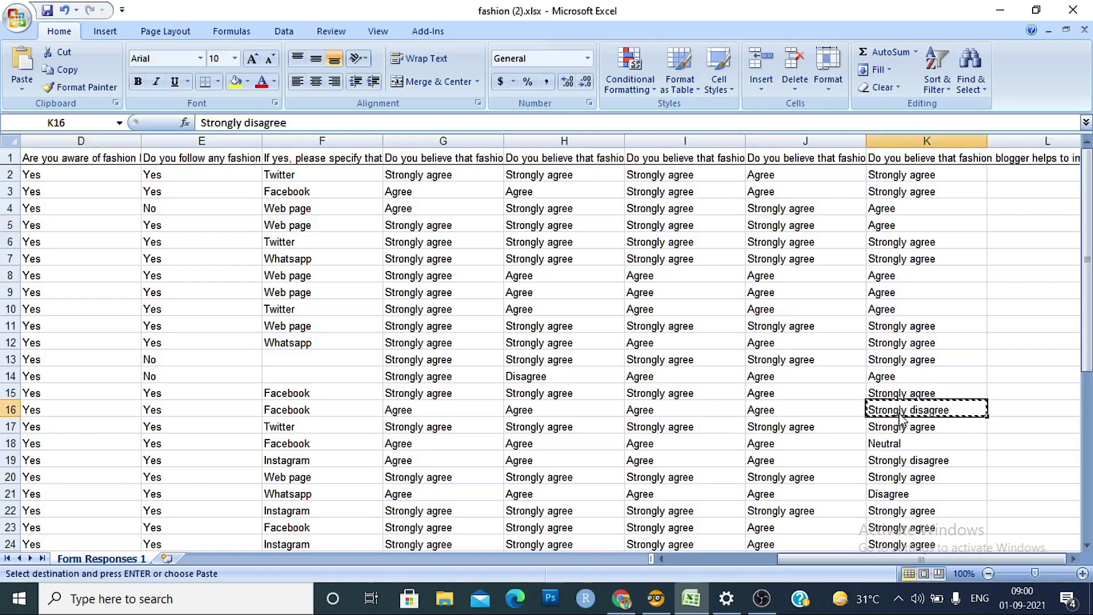
pyautogui.hotkey('ctrl', 'f')
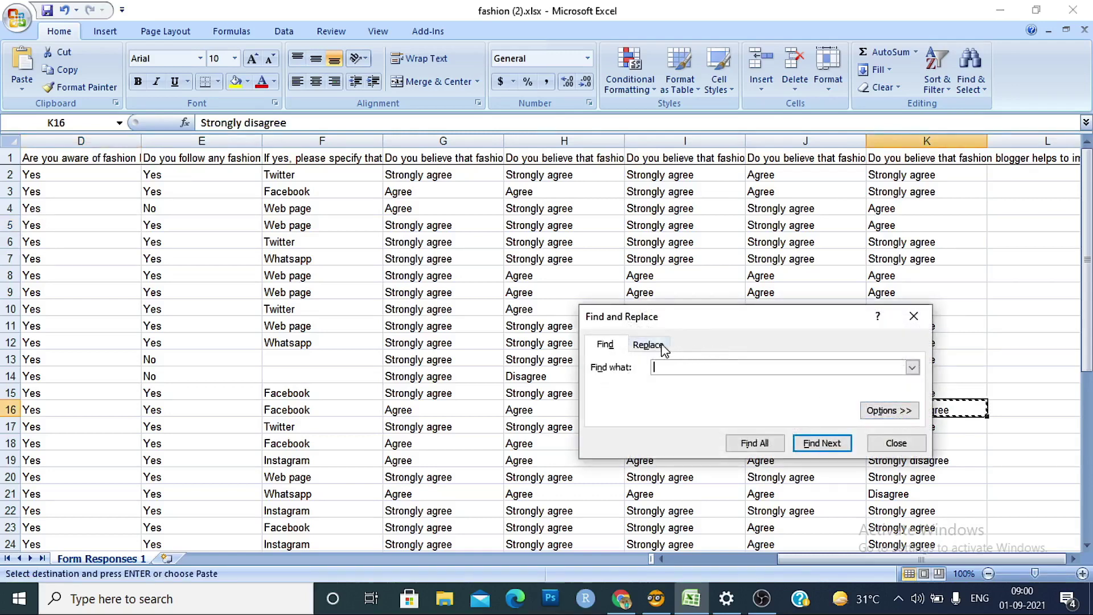
pyautogui.click(660, 347)
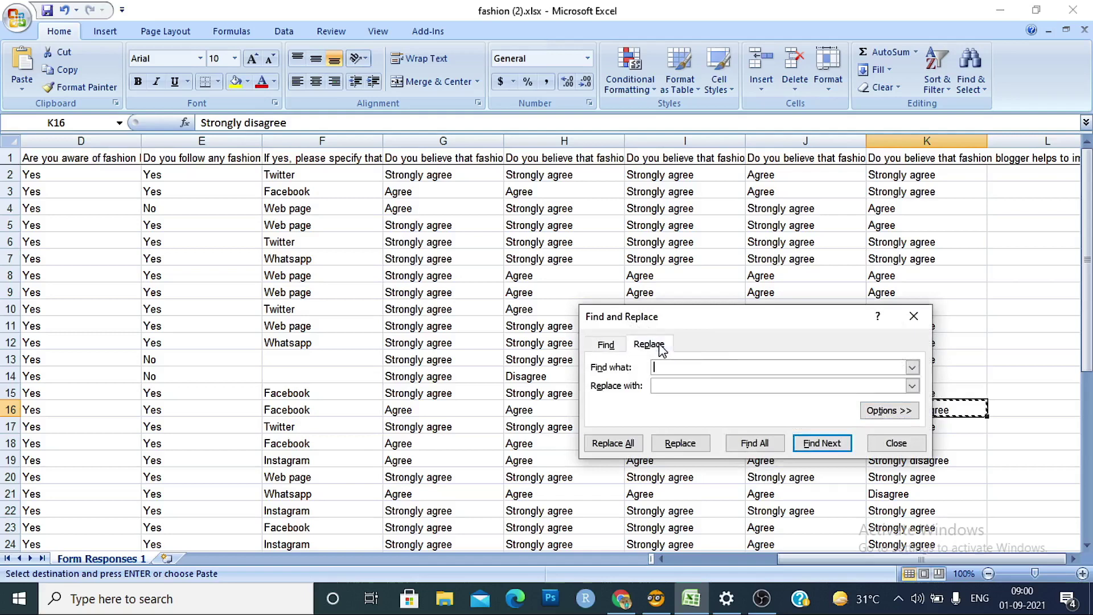
pyautogui.hotkey('ctrl', 'v')
pyautogui.click(698, 387)
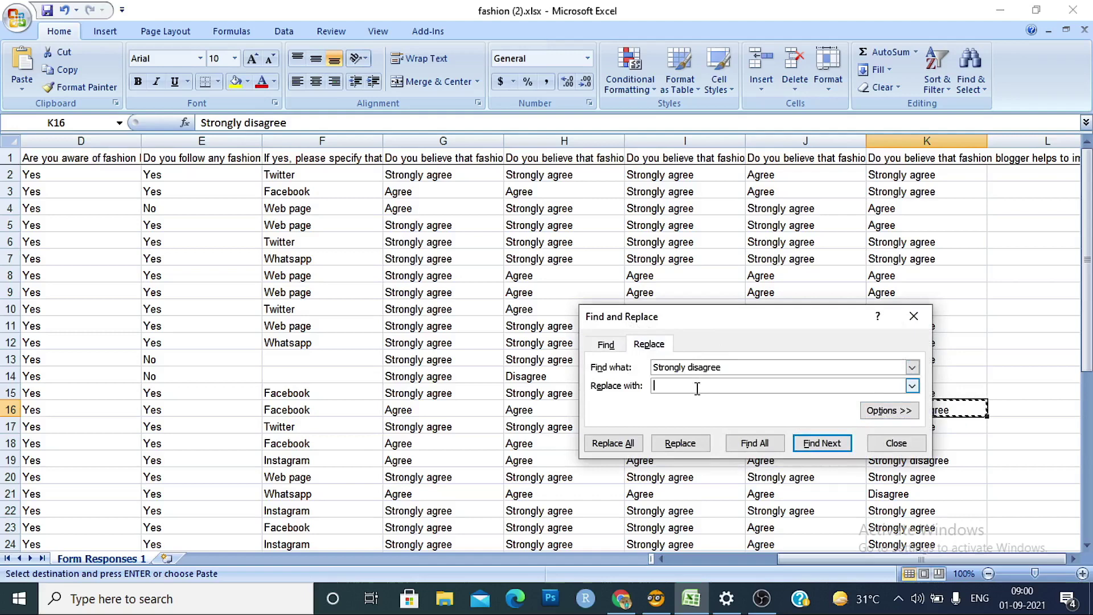
pyautogui.write('1')
pyautogui.click(628, 443)
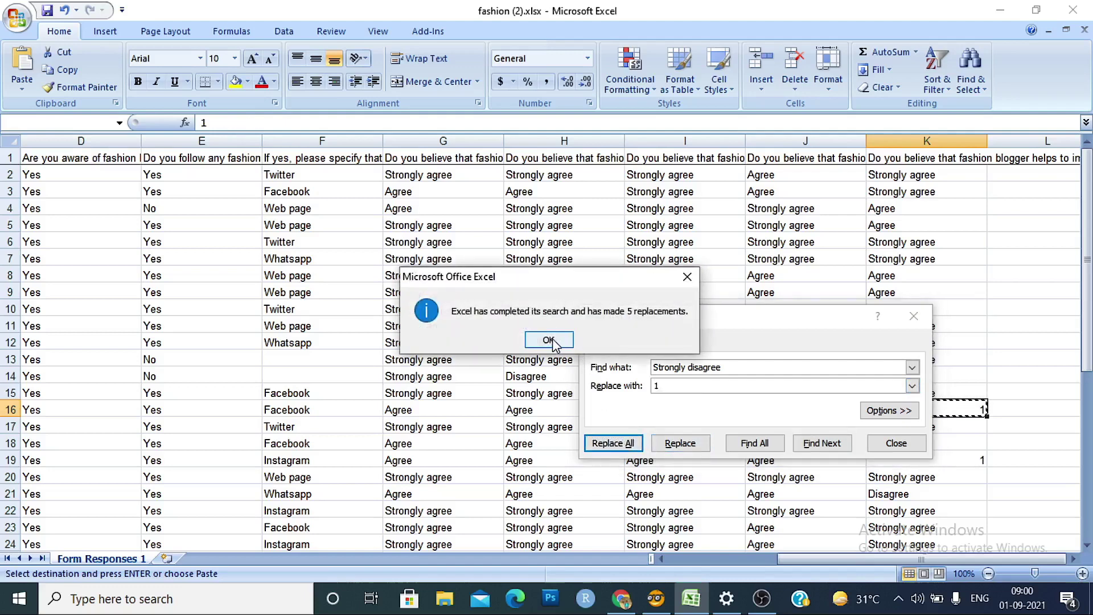
pyautogui.click(550, 340)
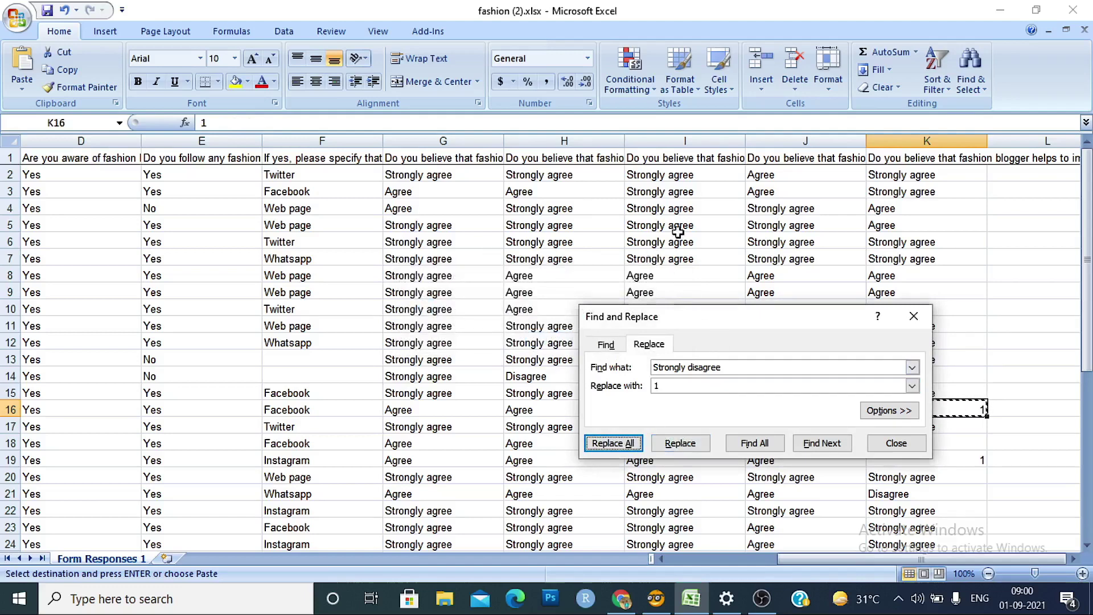
# - Replace every 'Strongly agree' answer with 5, making 122 replacements
pyautogui.click(669, 207)
pyautogui.click(654, 367)
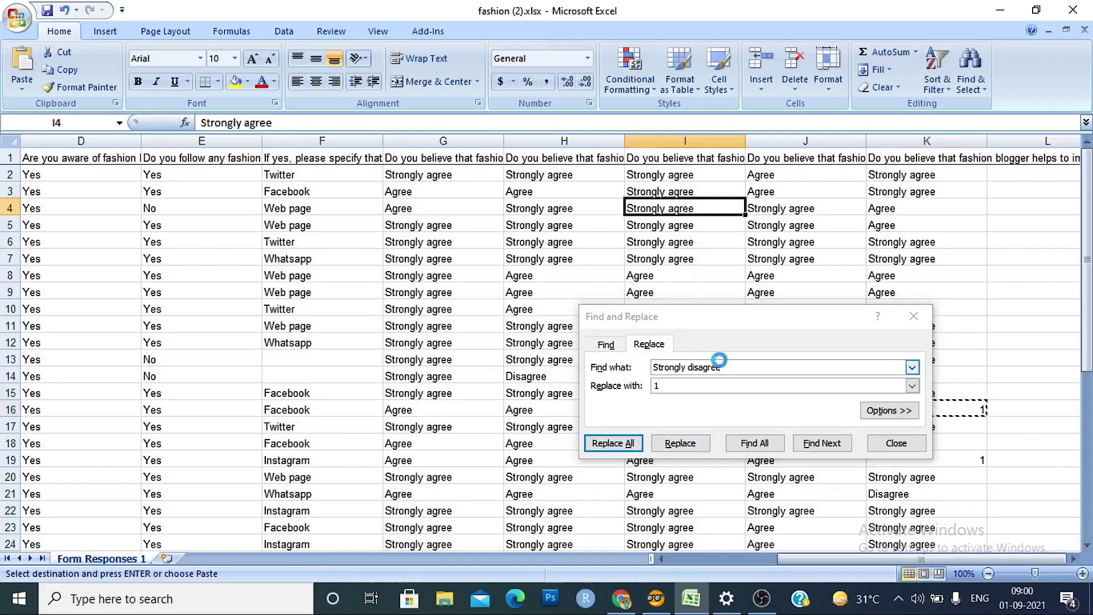
pyautogui.click(722, 368)
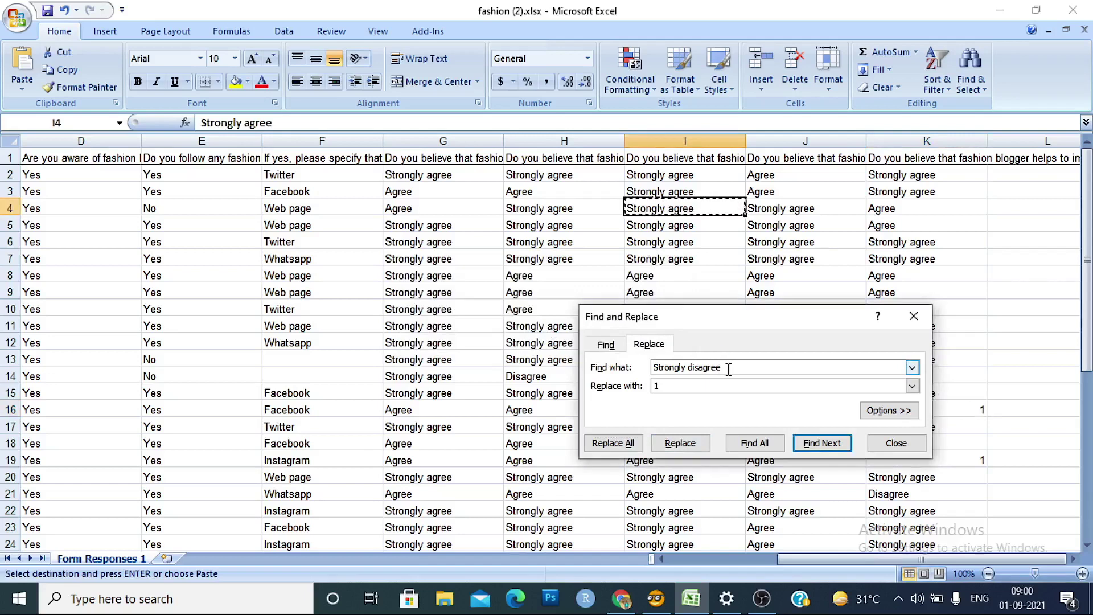
pyautogui.moveTo(729, 367); pyautogui.dragTo(639, 370)
pyautogui.hotkey('ctrl', 'v')
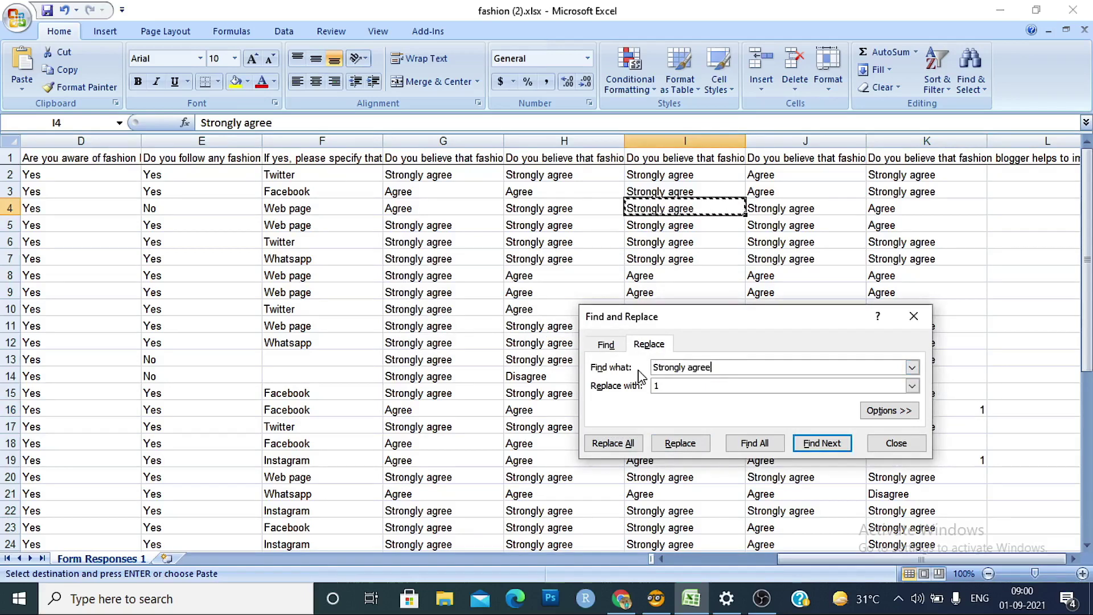
pyautogui.click(687, 387)
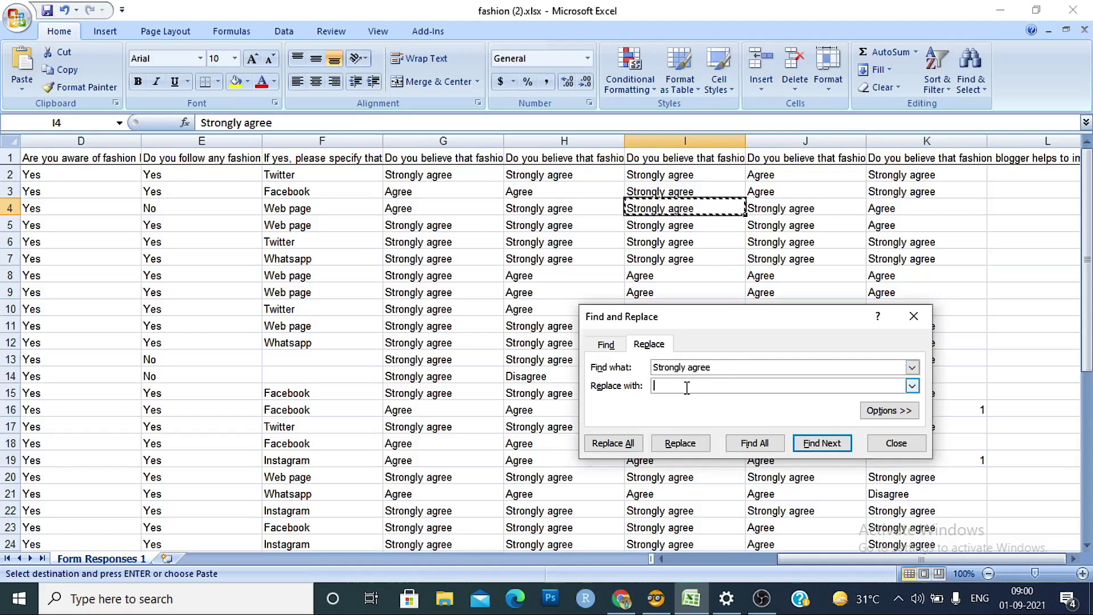
pyautogui.press('BackSpace')
pyautogui.write('5')
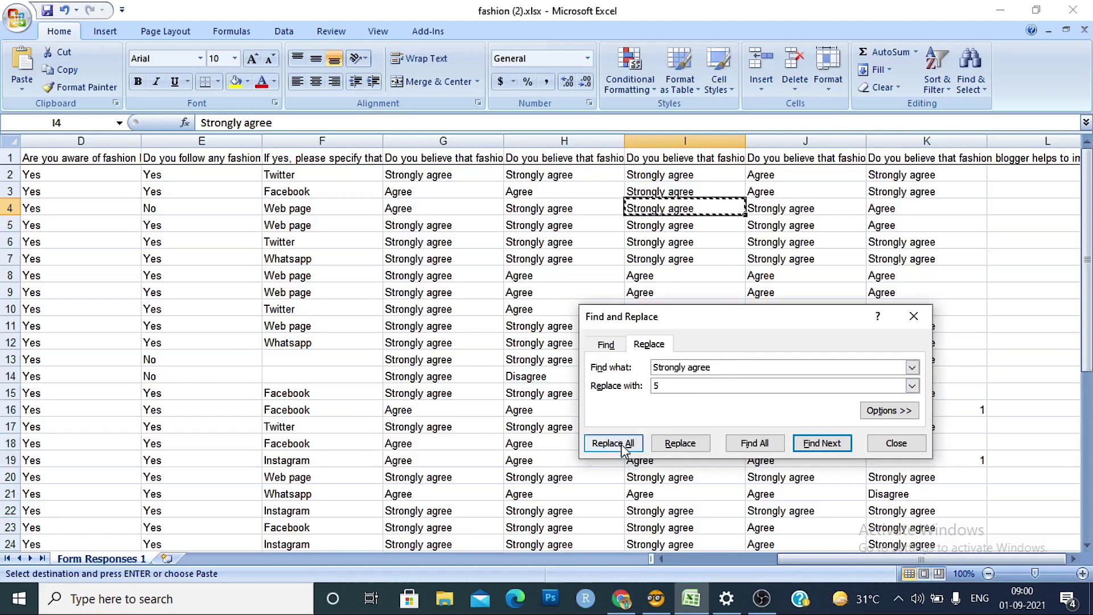
pyautogui.click(621, 445)
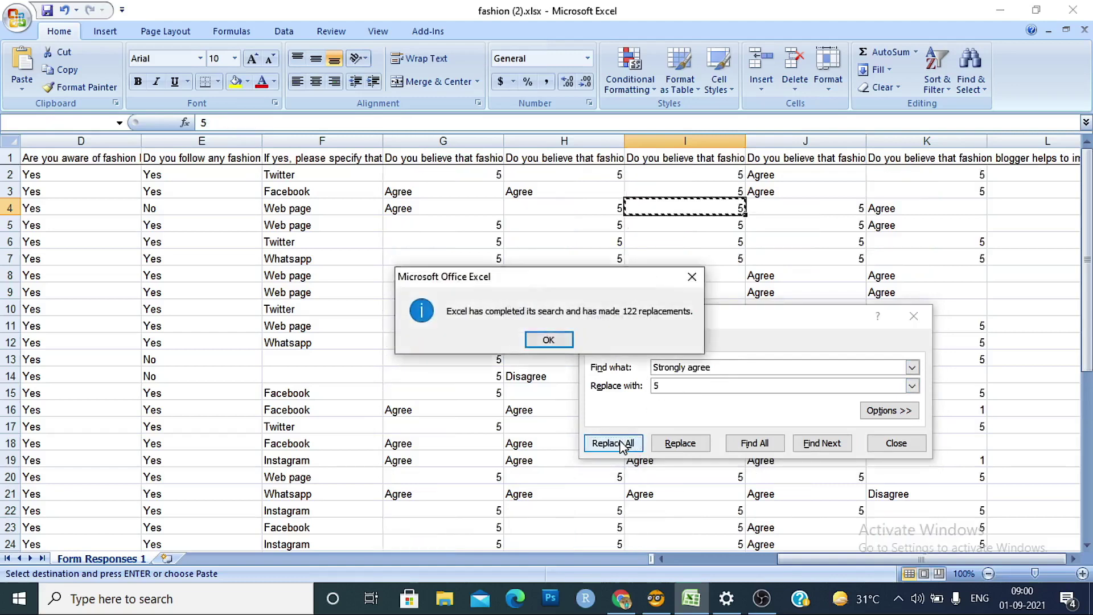
pyautogui.click(550, 341)
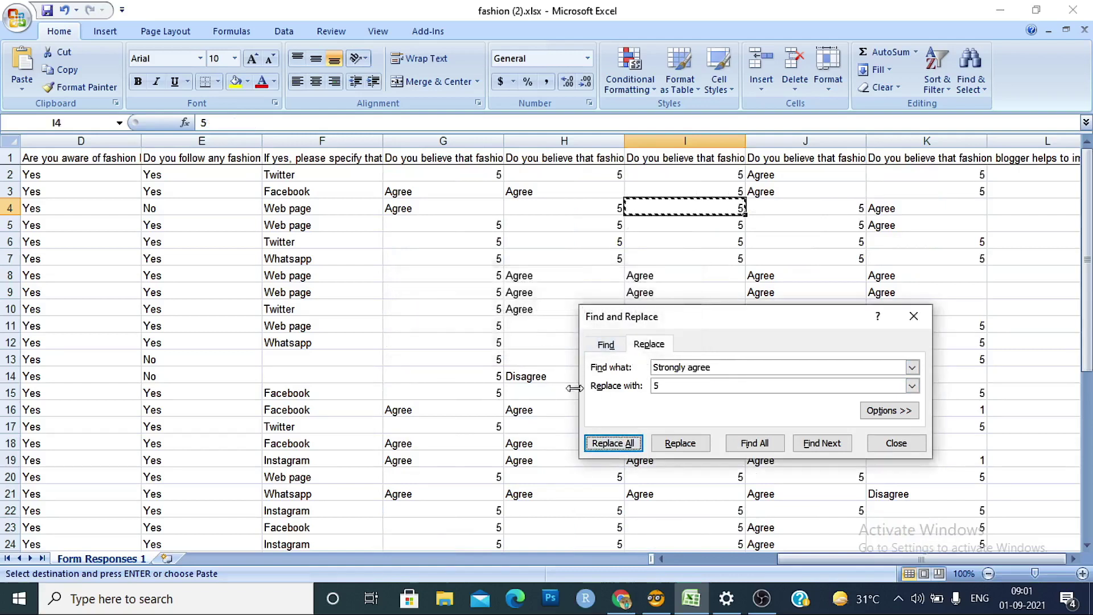
# - Replace every 'Disagree' answer with 2, making 3 replacements
pyautogui.click(904, 496)
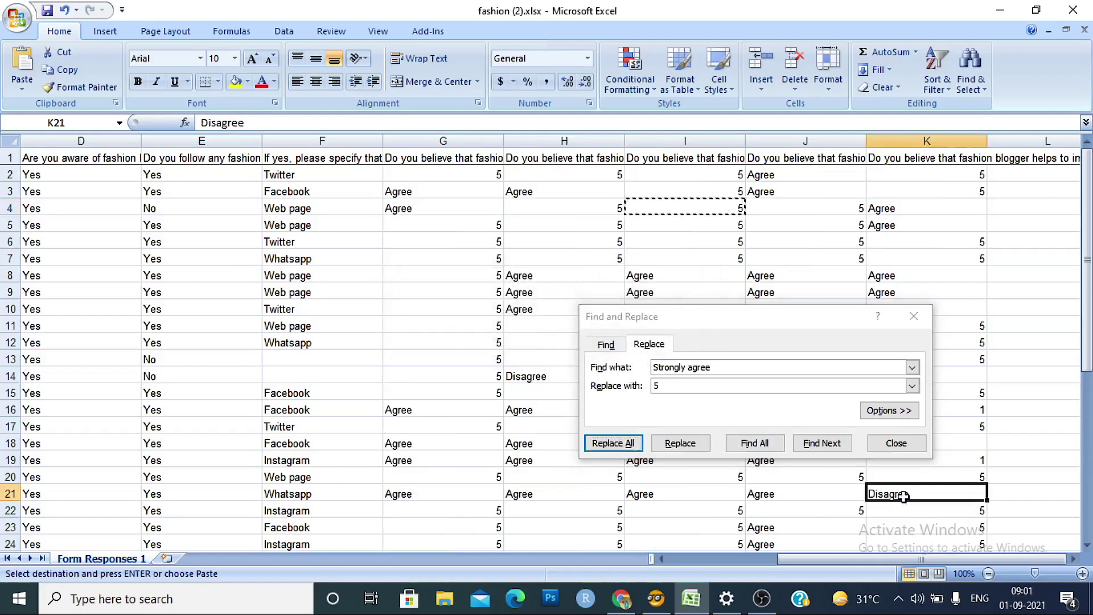
pyautogui.hotkey('ctrl', 'c')
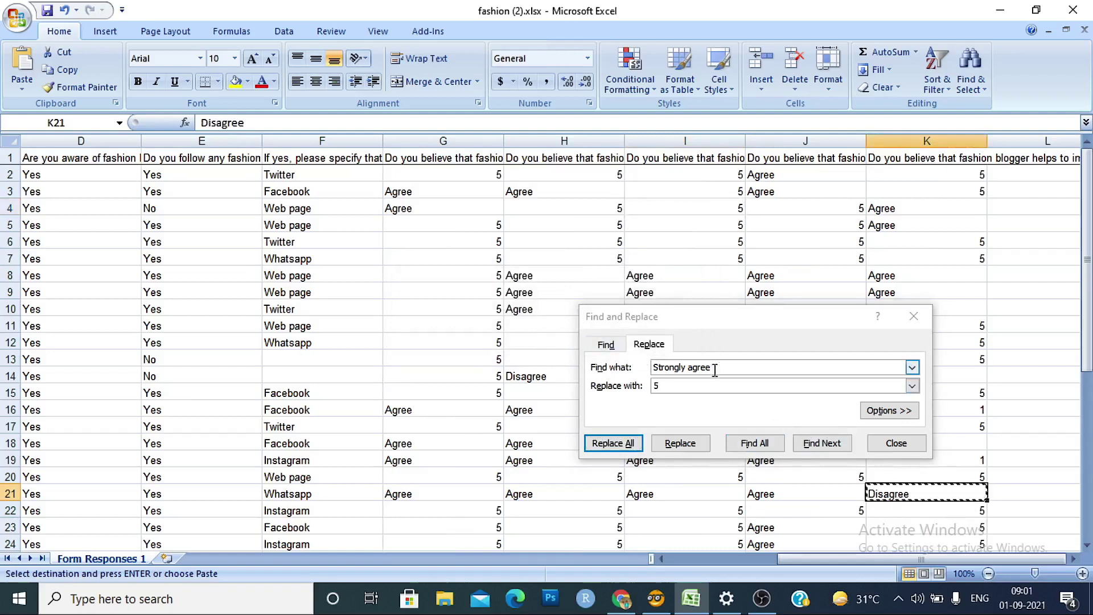
pyautogui.moveTo(715, 369); pyautogui.dragTo(664, 367)
pyautogui.hotkey('ctrl', 'v')
pyautogui.click(672, 385)
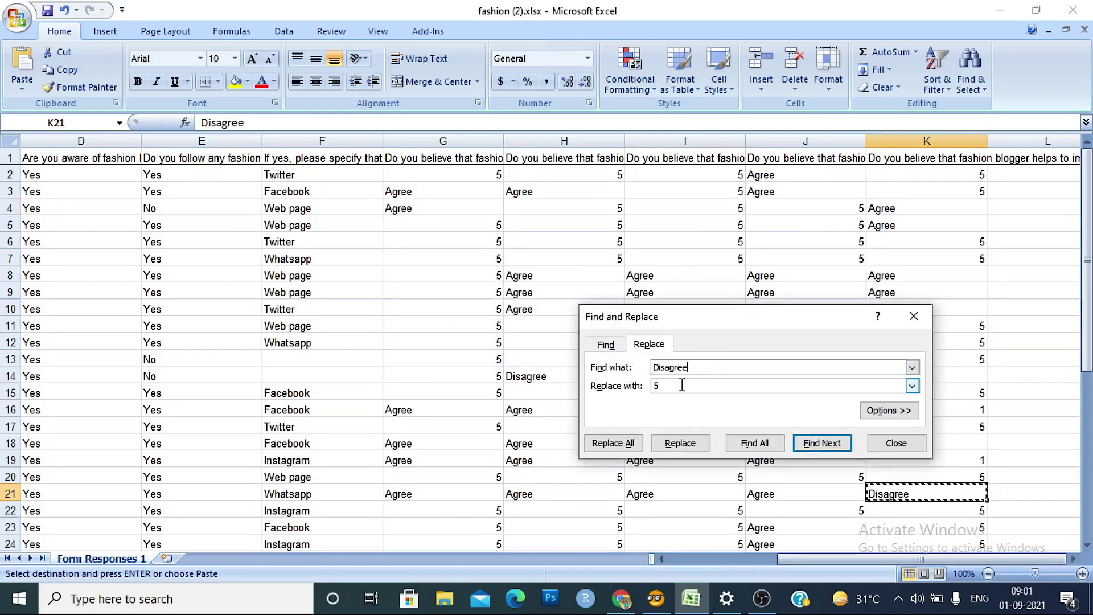
pyautogui.press('BackSpace')
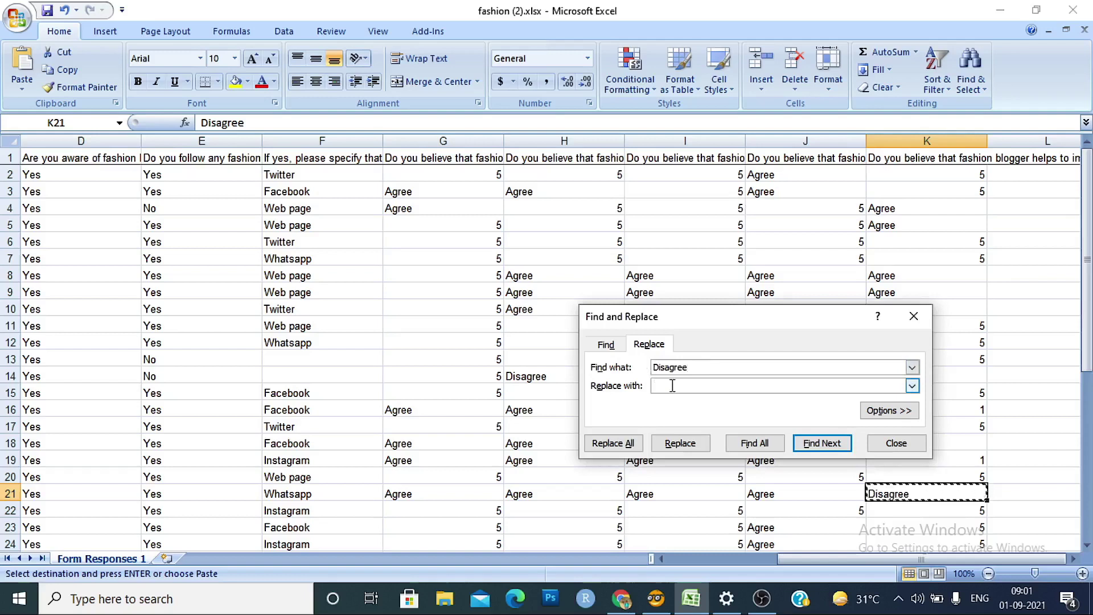
pyautogui.write('2')
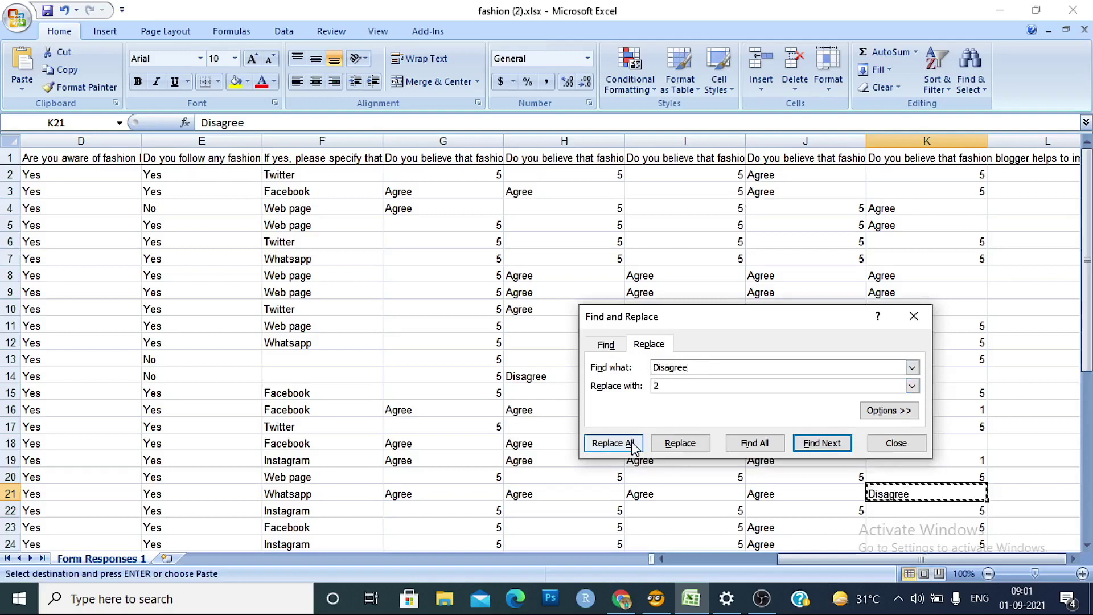
pyautogui.click(634, 446)
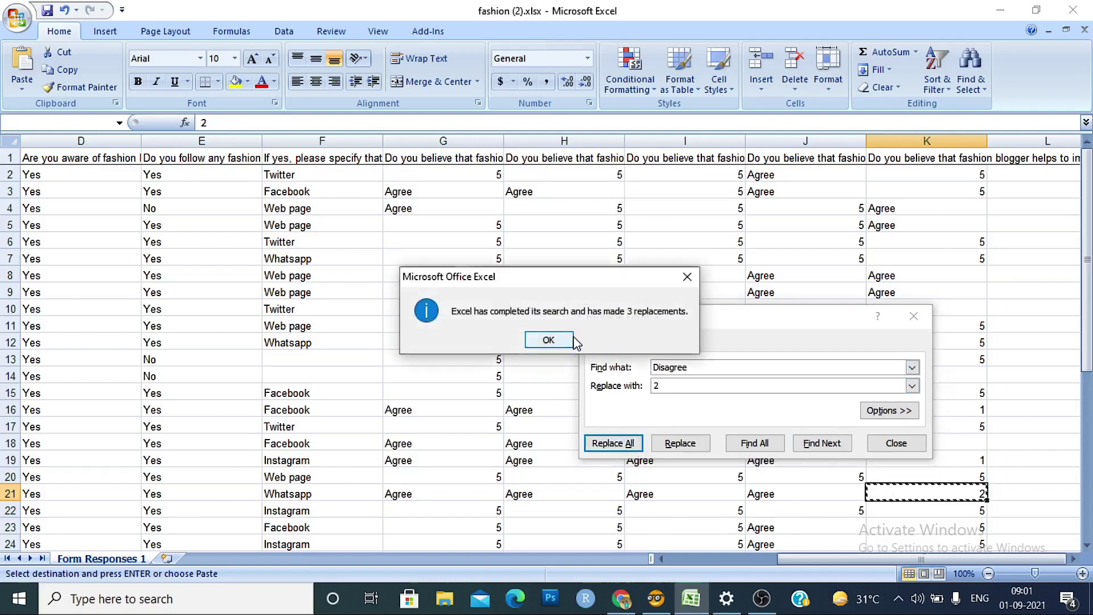
pyautogui.click(548, 339)
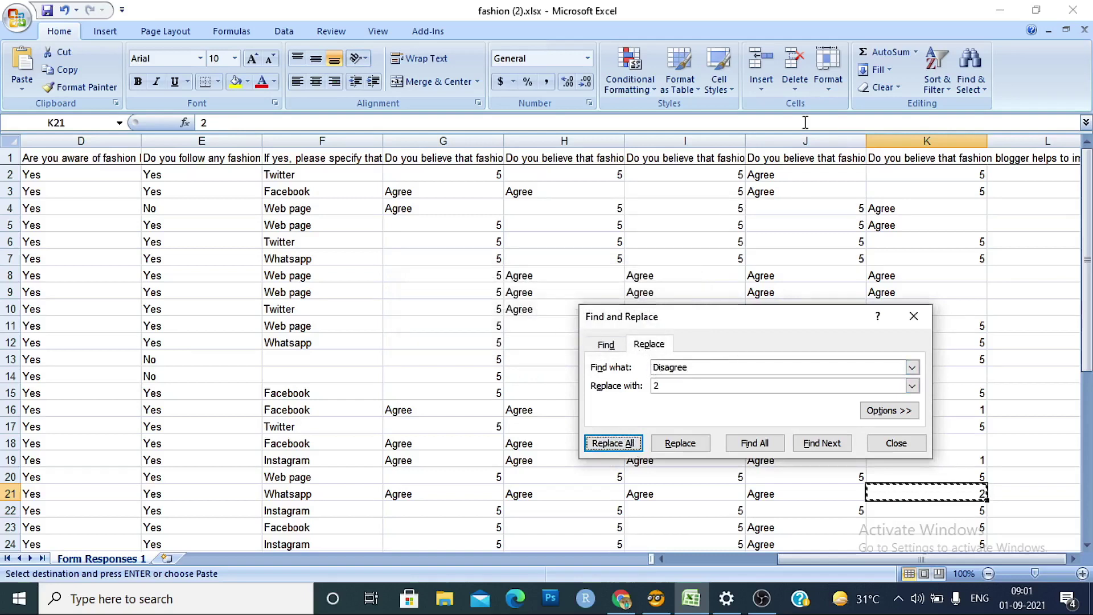
# - Replace every 'Agree' answer with 4 (66 replacements) and close Find and Replace
pyautogui.click(790, 178)
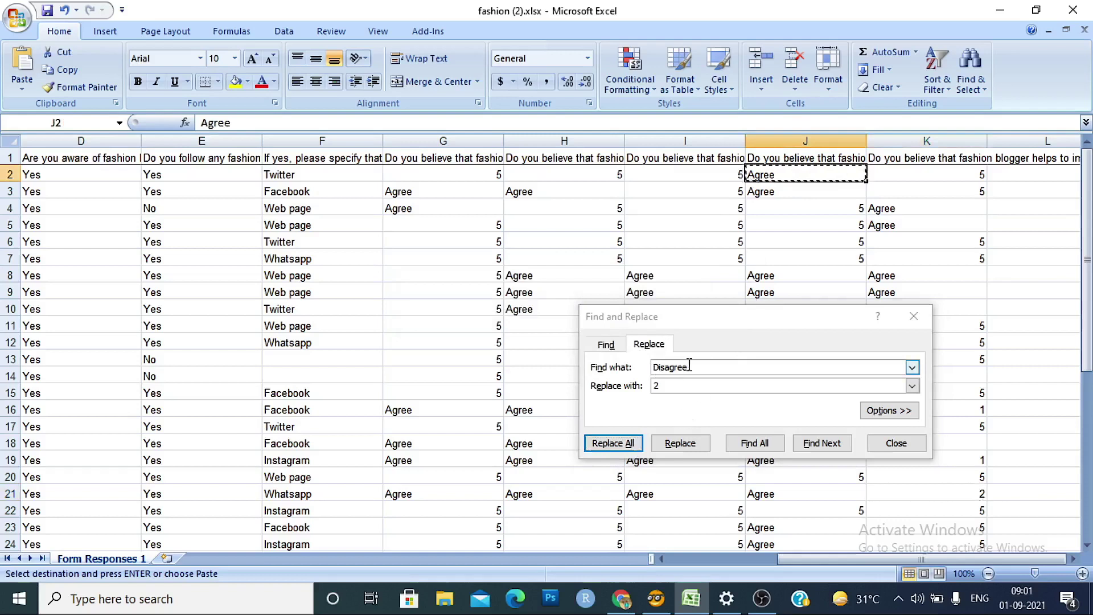
pyautogui.click(649, 370)
pyautogui.write('Agree')
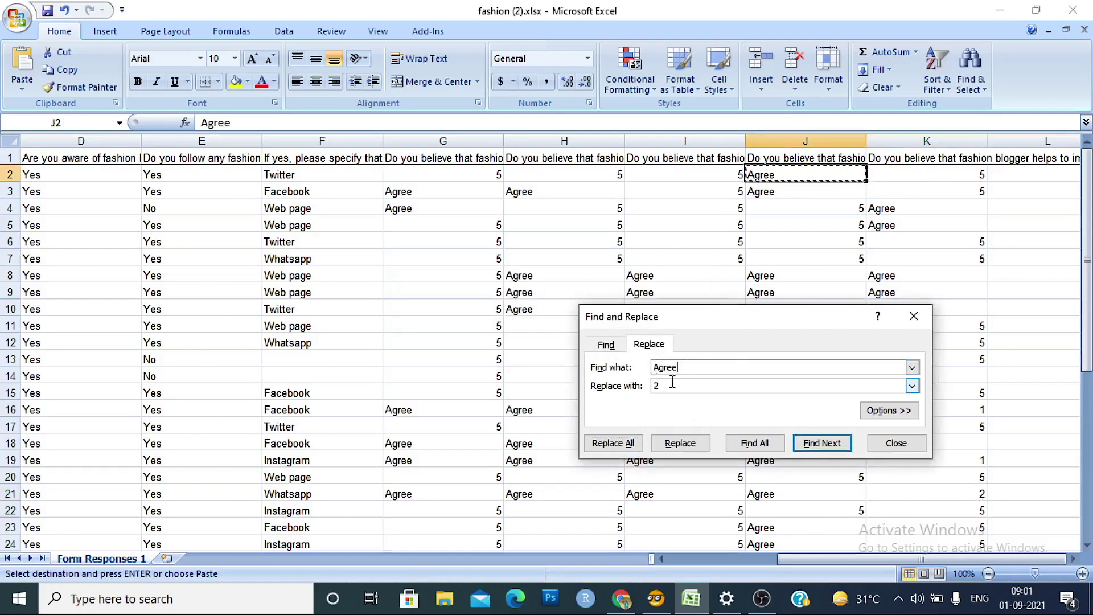
pyautogui.click(673, 385)
pyautogui.press('BackSpace')
pyautogui.write('4')
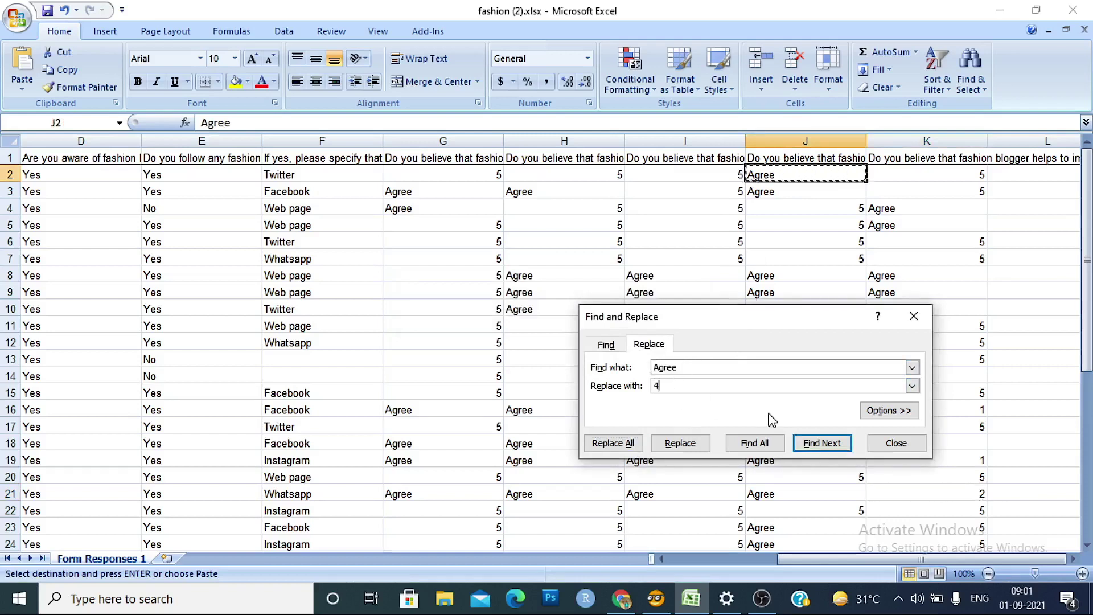
pyautogui.click(619, 445)
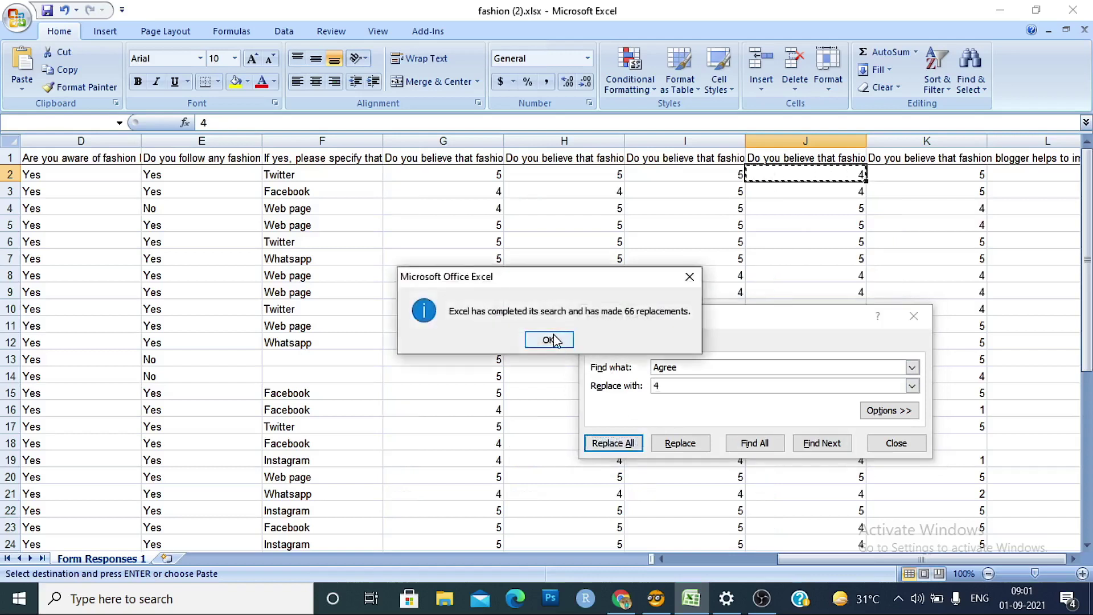
pyautogui.click(549, 340)
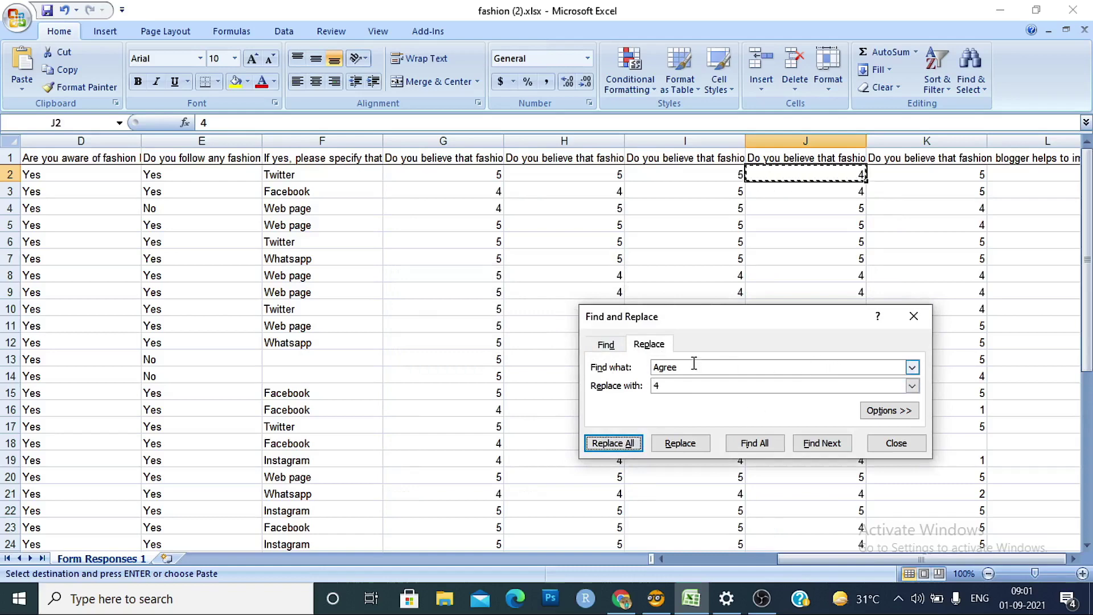
pyautogui.click(896, 443)
# - Replace the 4 'Neutral' answers with 3 and close Find and Replace
pyautogui.scroll(-6, 800, 381)
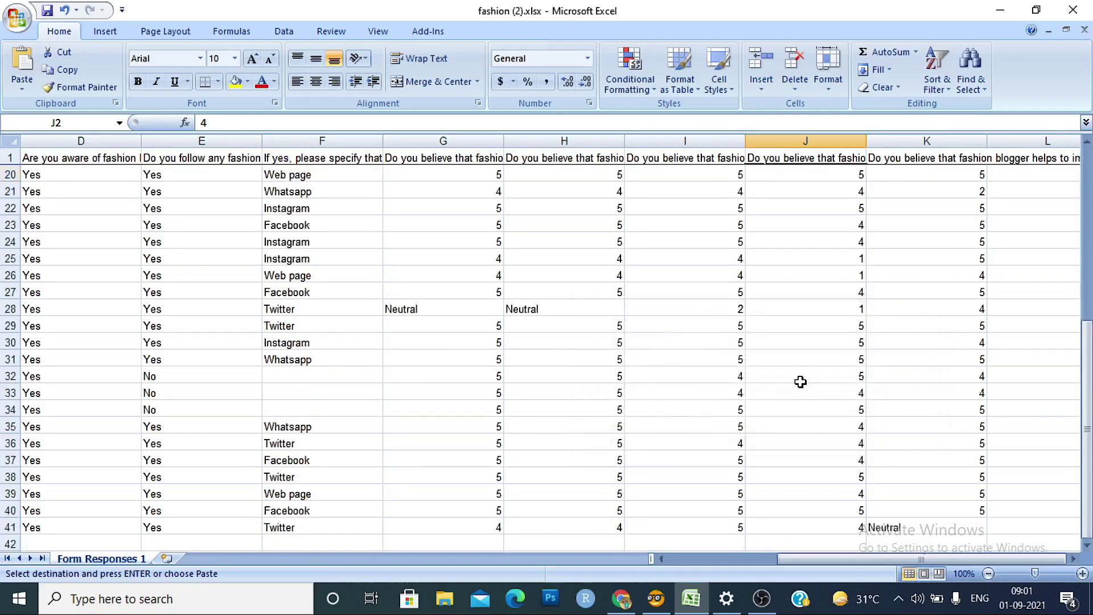
pyautogui.scroll(4, 801, 381)
pyautogui.click(900, 344)
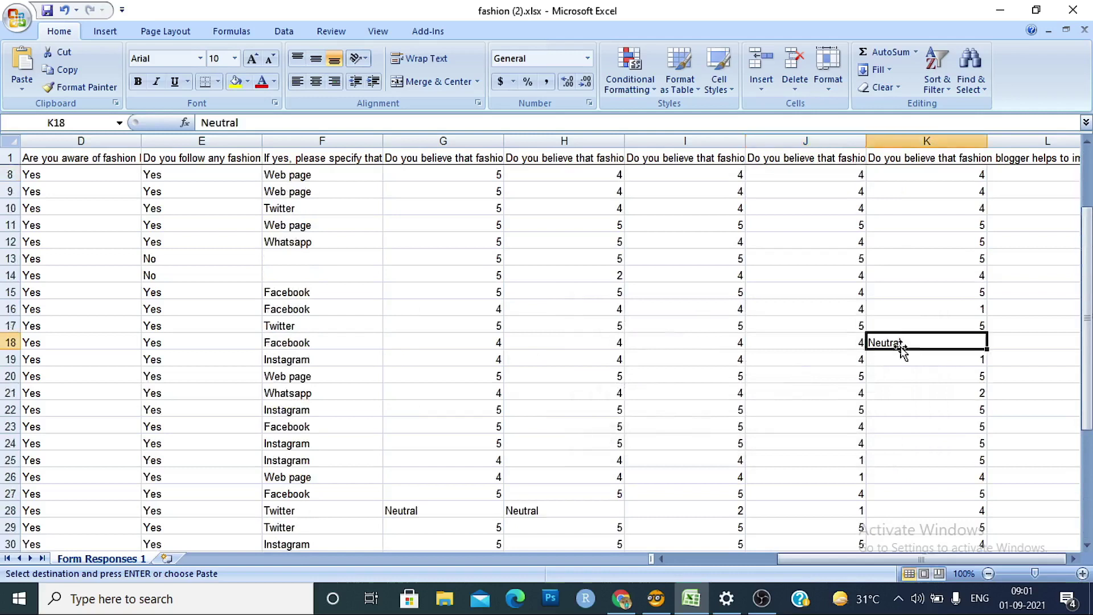
pyautogui.hotkey('ctrl', 'c')
pyautogui.hotkey('ctrl', 'f')
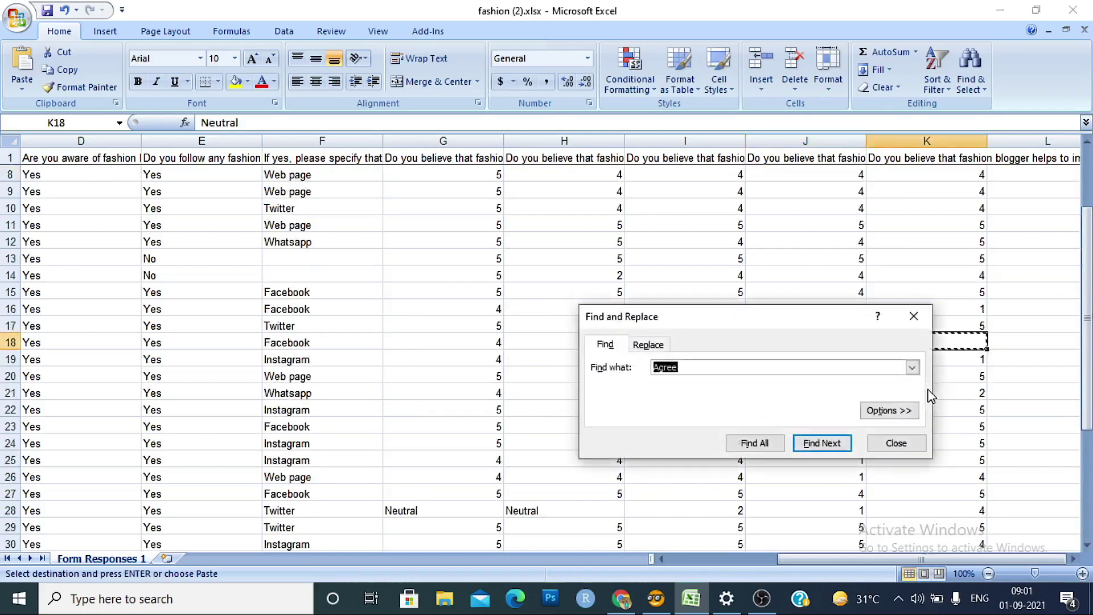
pyautogui.hotkey('ctrl', 'v')
pyautogui.hotkey('ctrl', 'h')
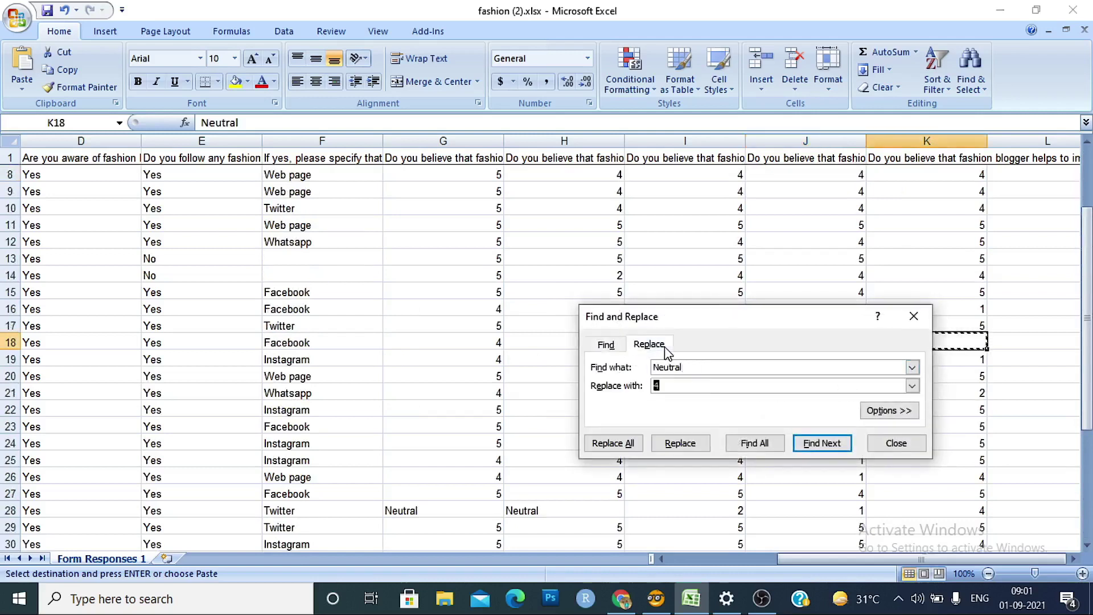
pyautogui.write('3')
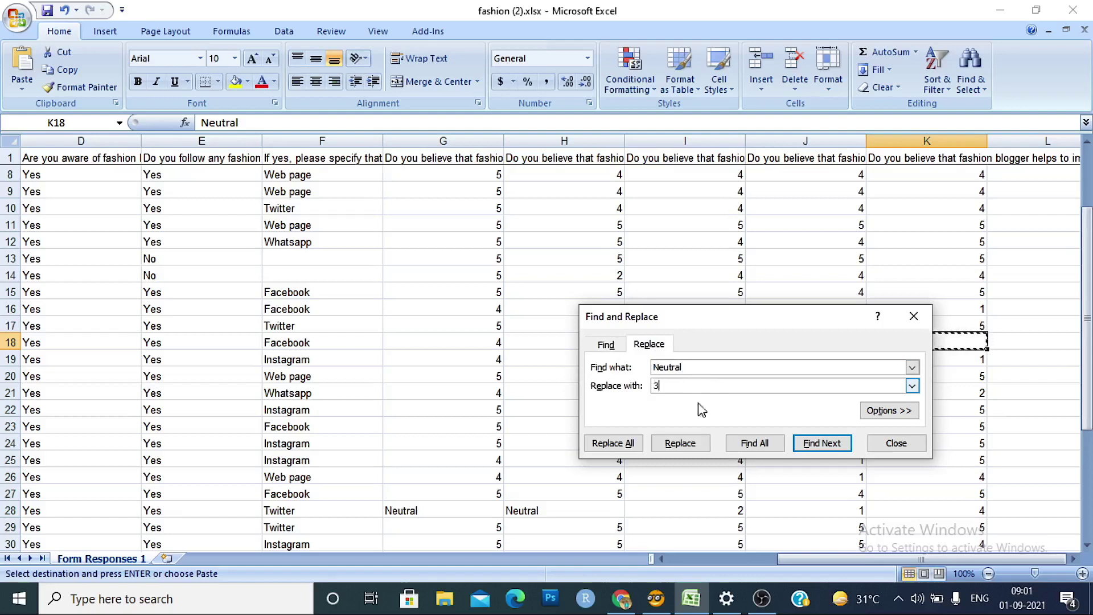
pyautogui.click(613, 443)
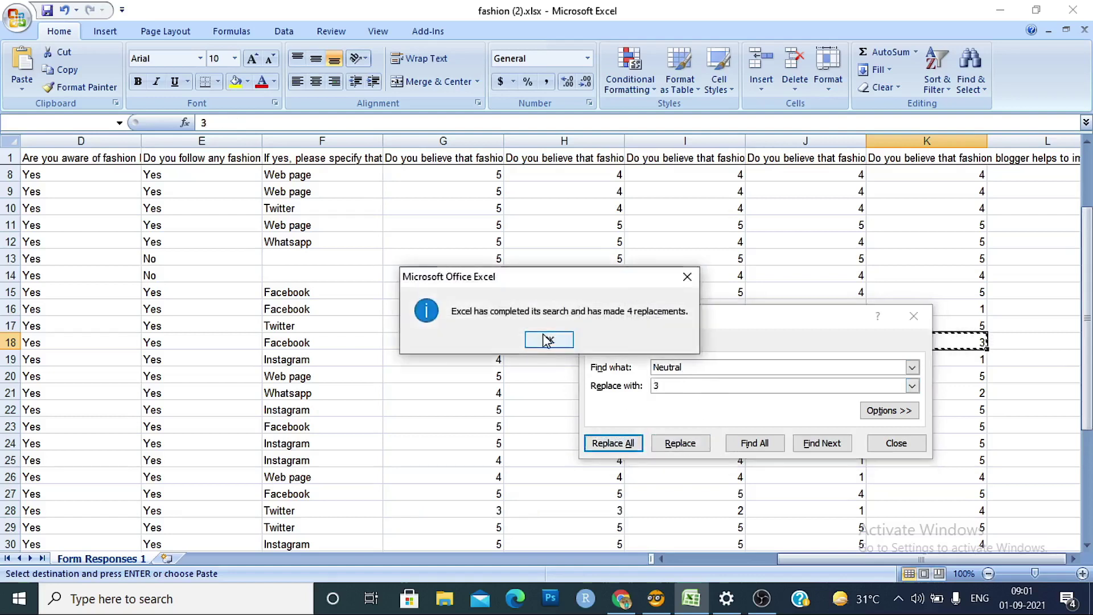
pyautogui.click(548, 341)
pyautogui.click(896, 443)
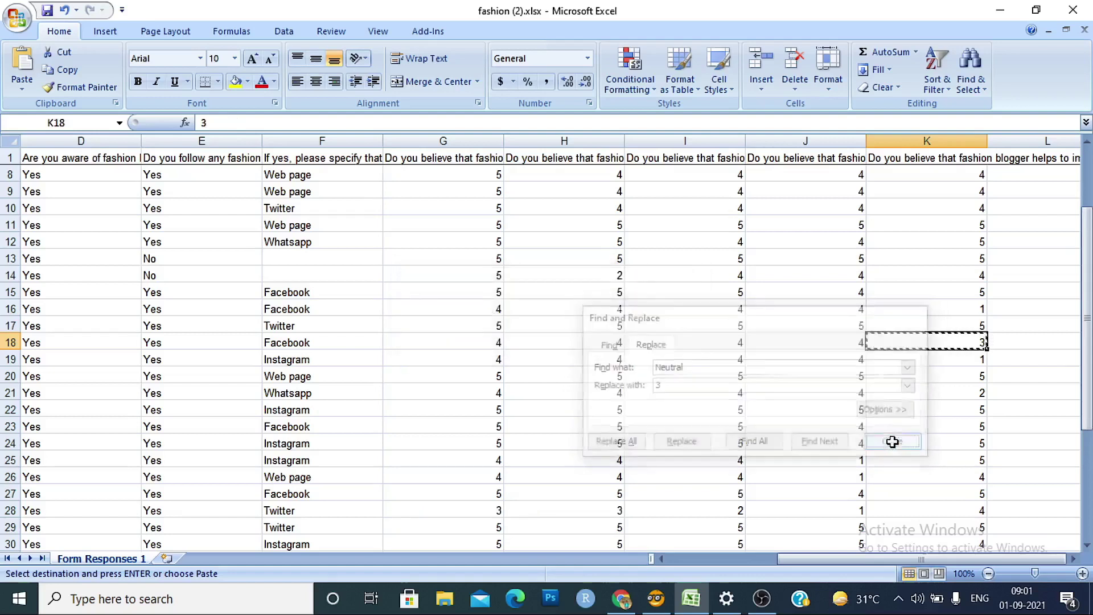
pyautogui.scroll(-9, 801, 402)
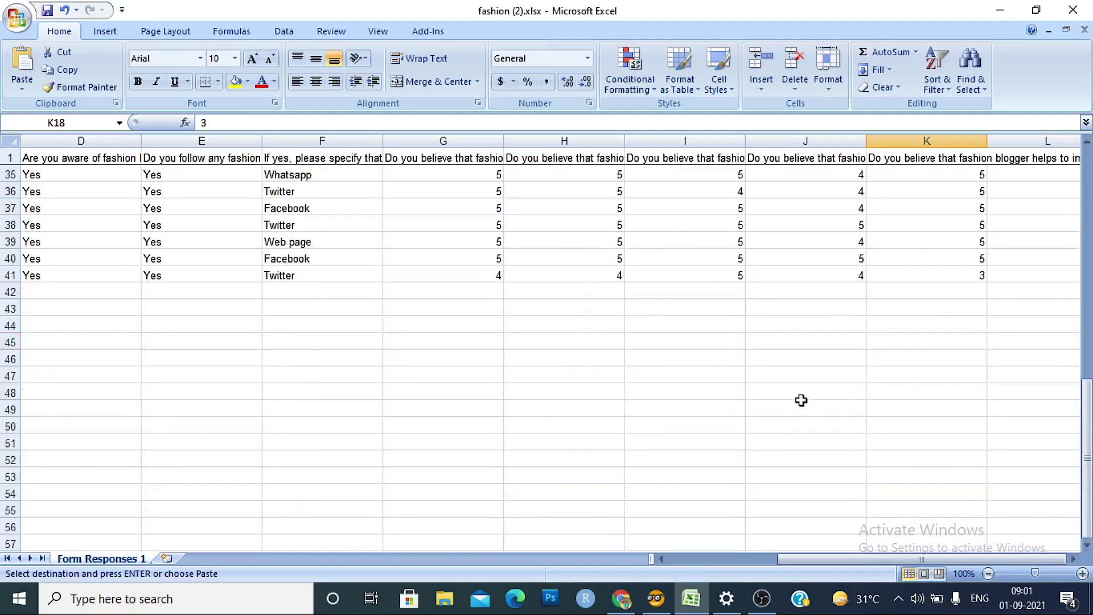
pyautogui.scroll(5, 801, 402)
pyautogui.scroll(6, 801, 402)
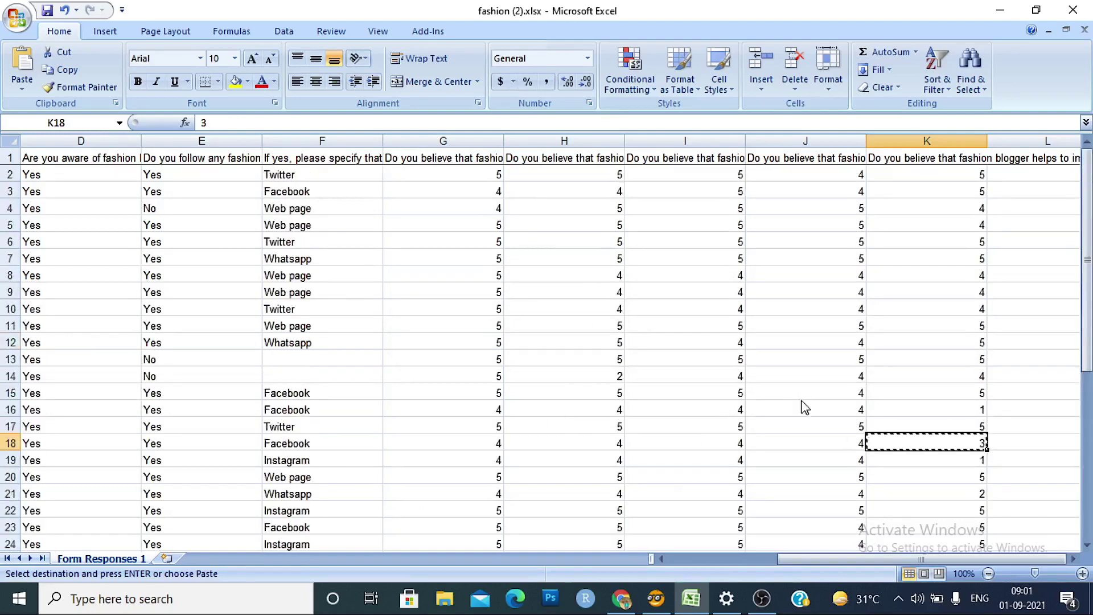
pyautogui.moveTo(819, 562); pyautogui.dragTo(786, 564)
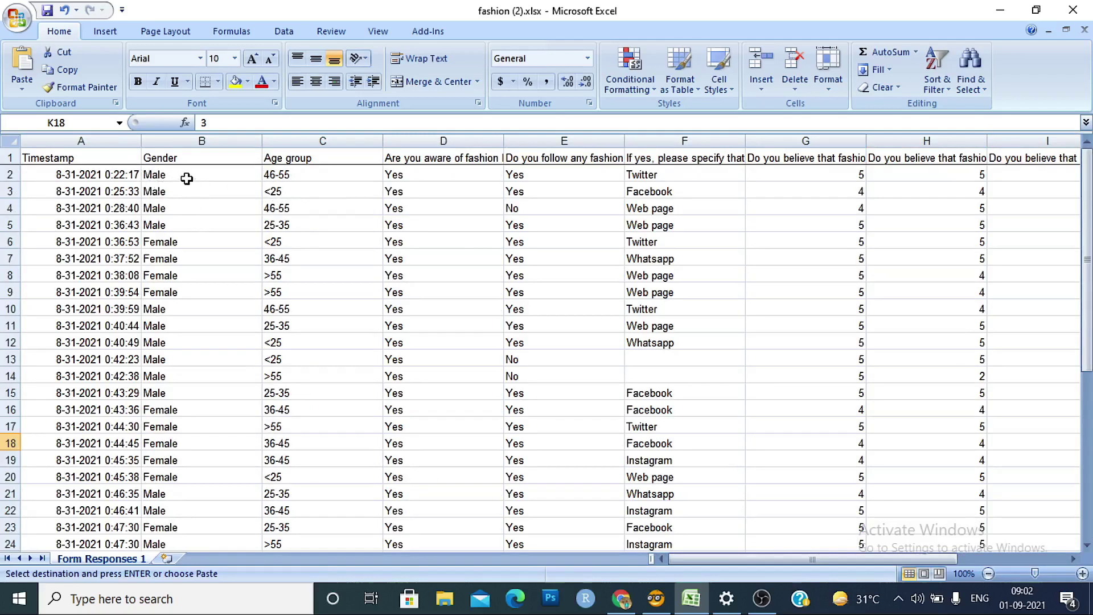
pyautogui.click(186, 178)
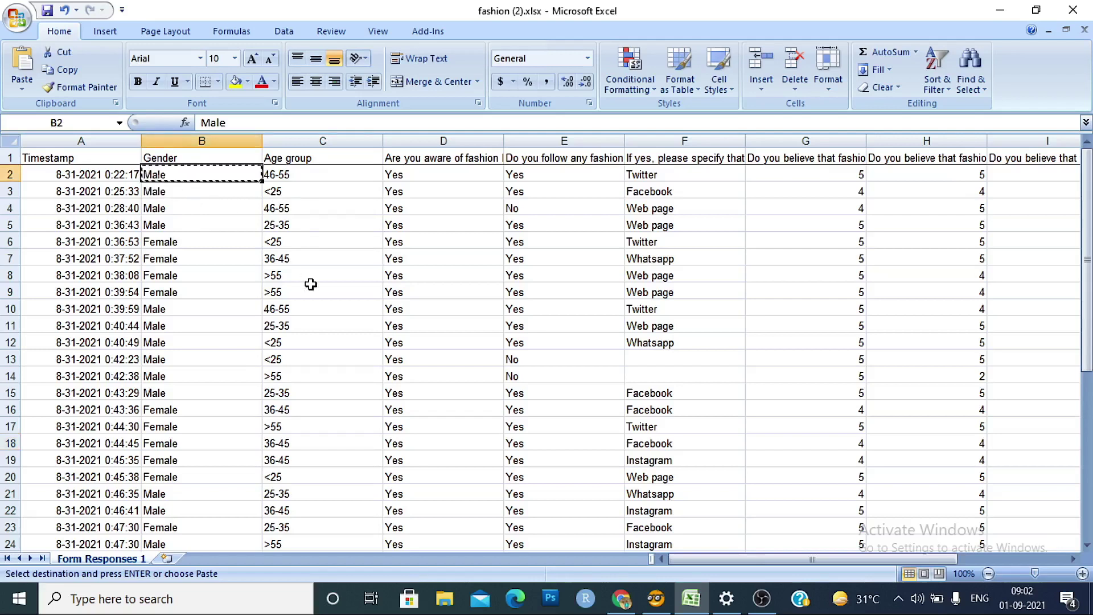
pyautogui.hotkey('ctrl', 'f')
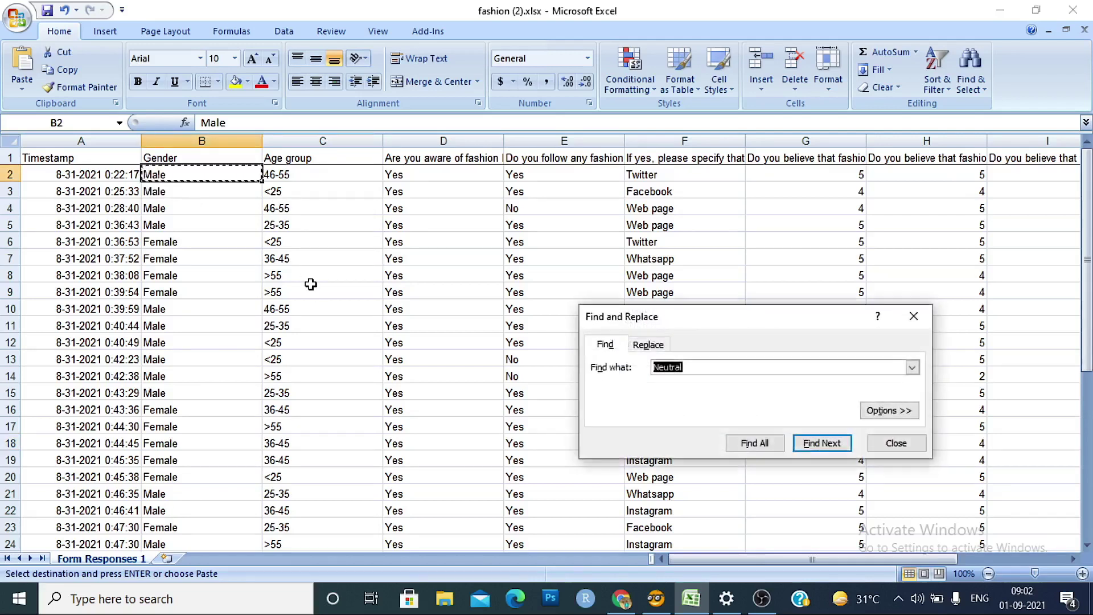
pyautogui.hotkey('ctrl', 'v')
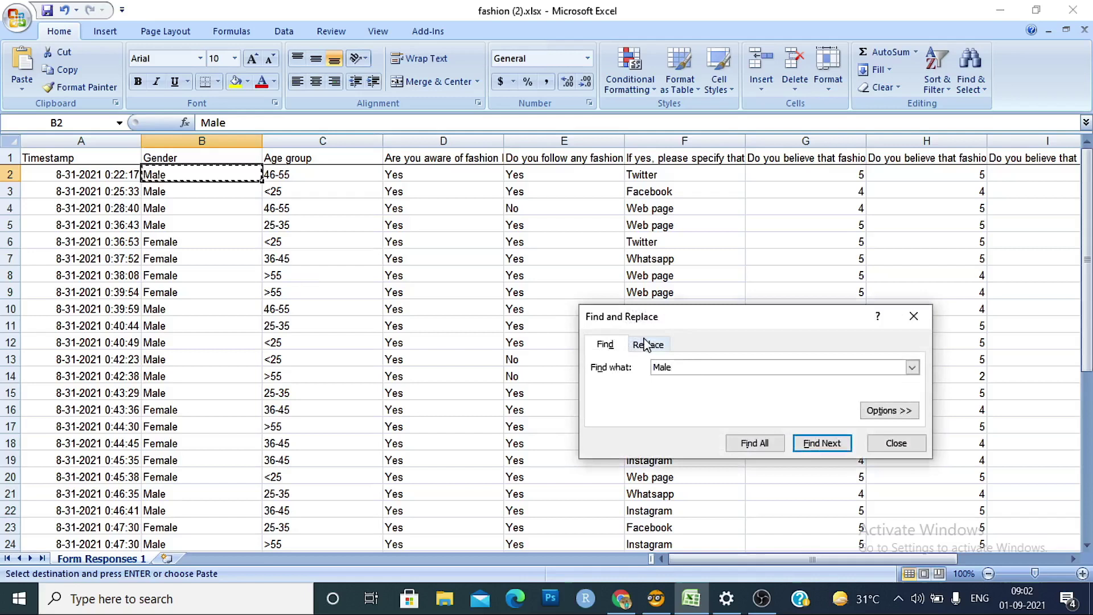
pyautogui.click(649, 345)
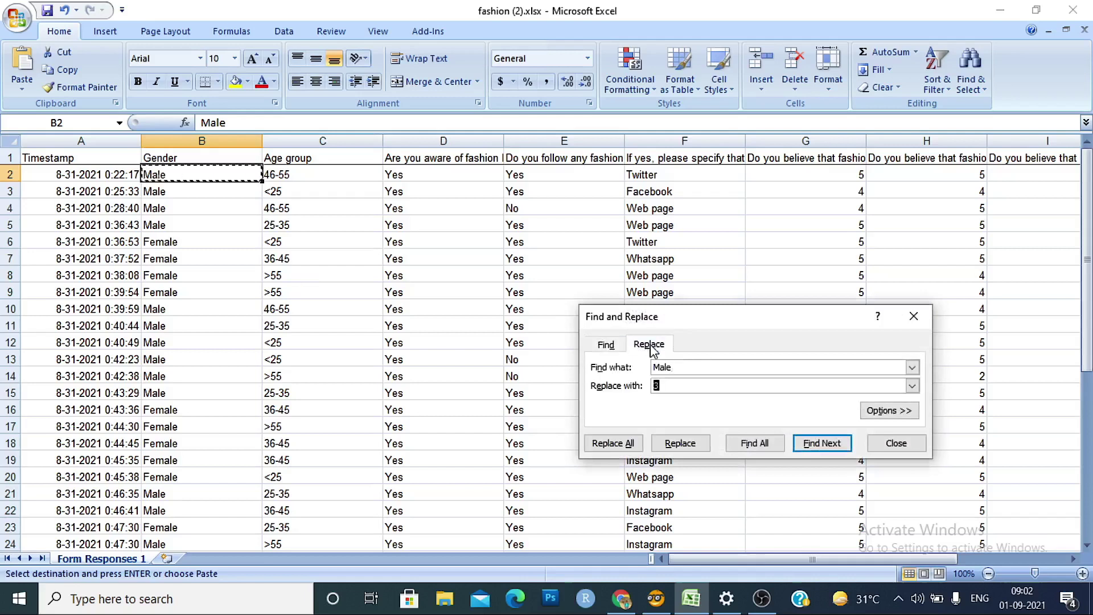
pyautogui.write('1')
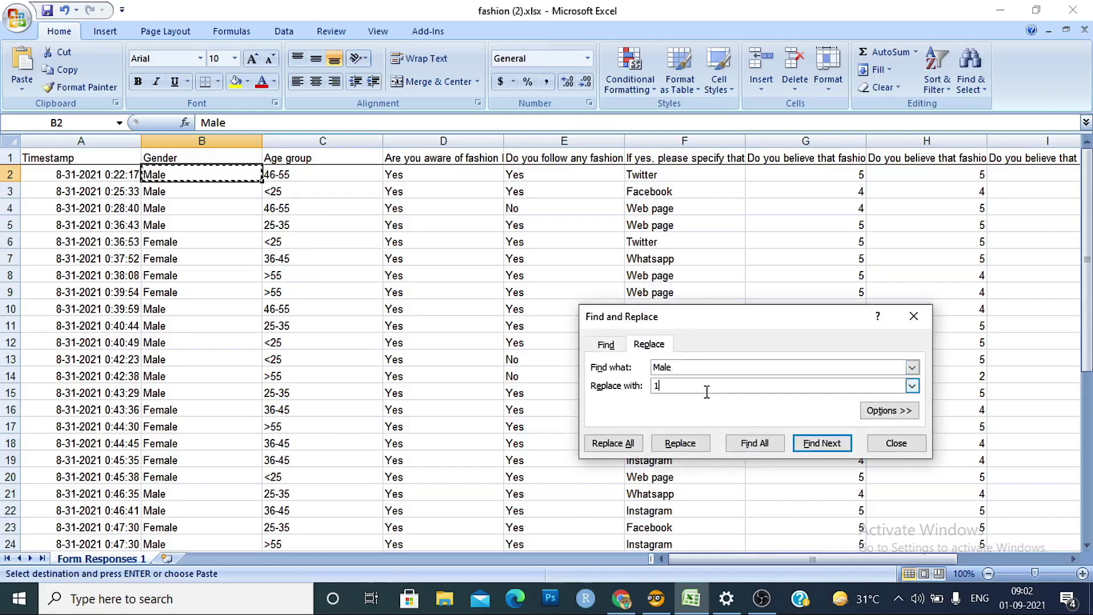
pyautogui.click(629, 444)
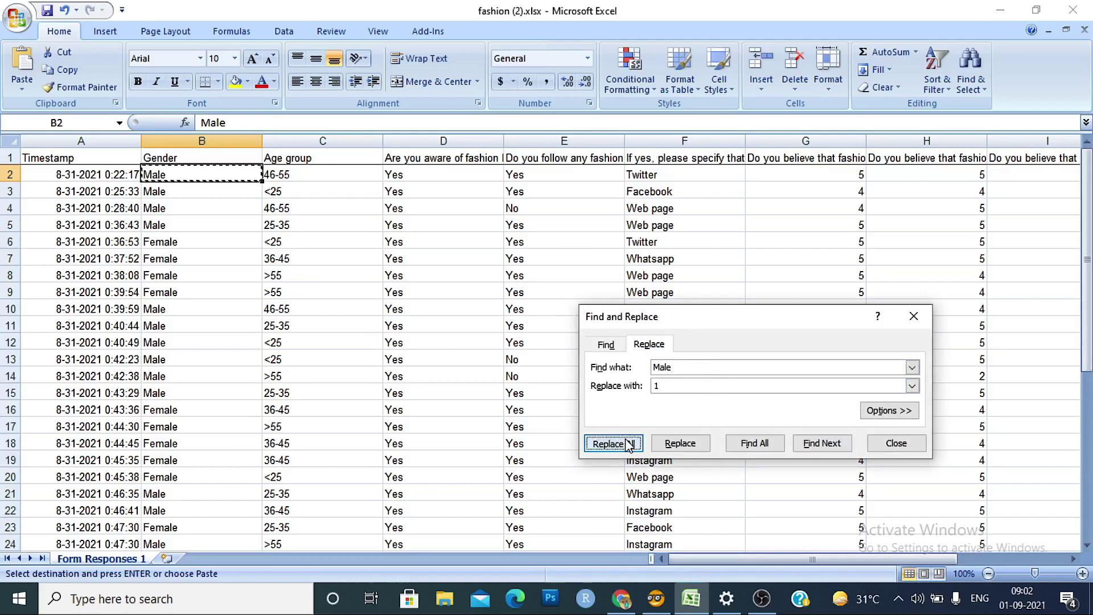
pyautogui.click(556, 340)
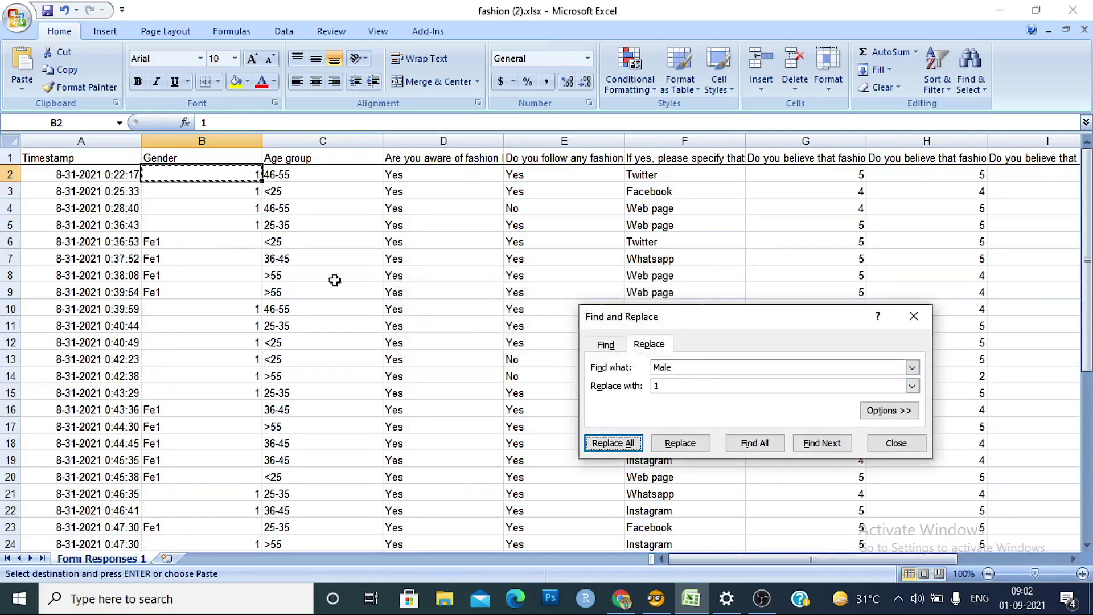
pyautogui.click(897, 443)
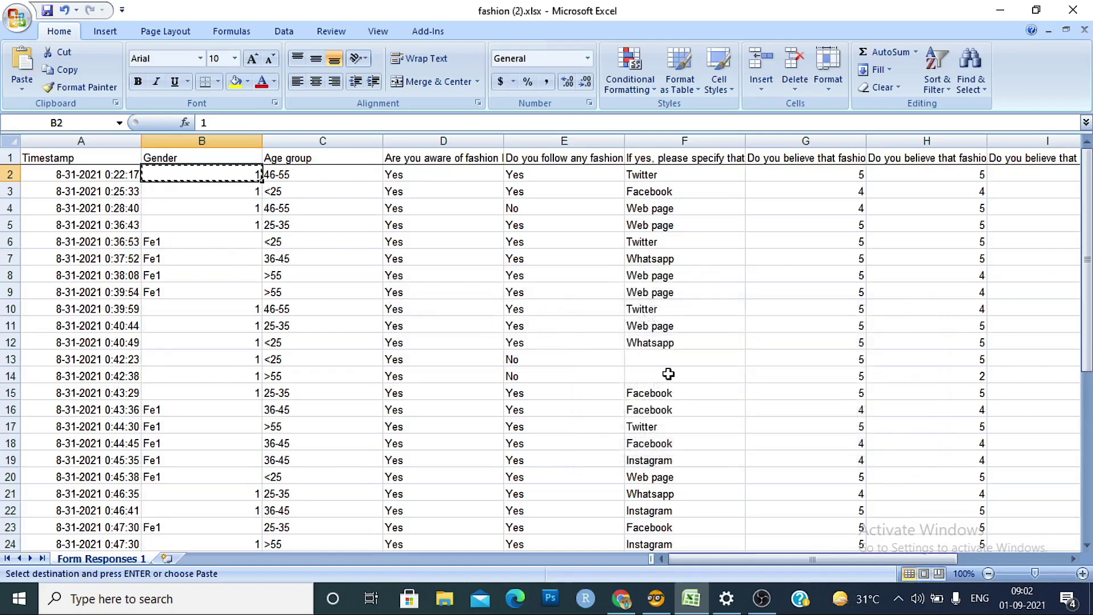
pyautogui.hotkey('ctrl', 'z')
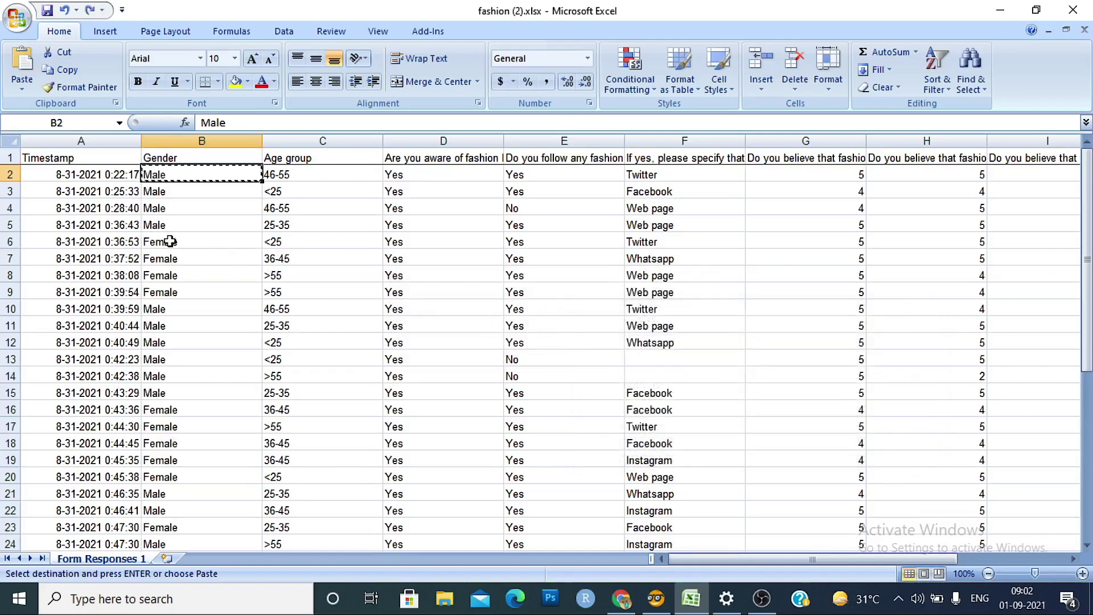
# - Replace every 'Female' in the Gender column with 2, making 20 replacements
pyautogui.click(170, 242)
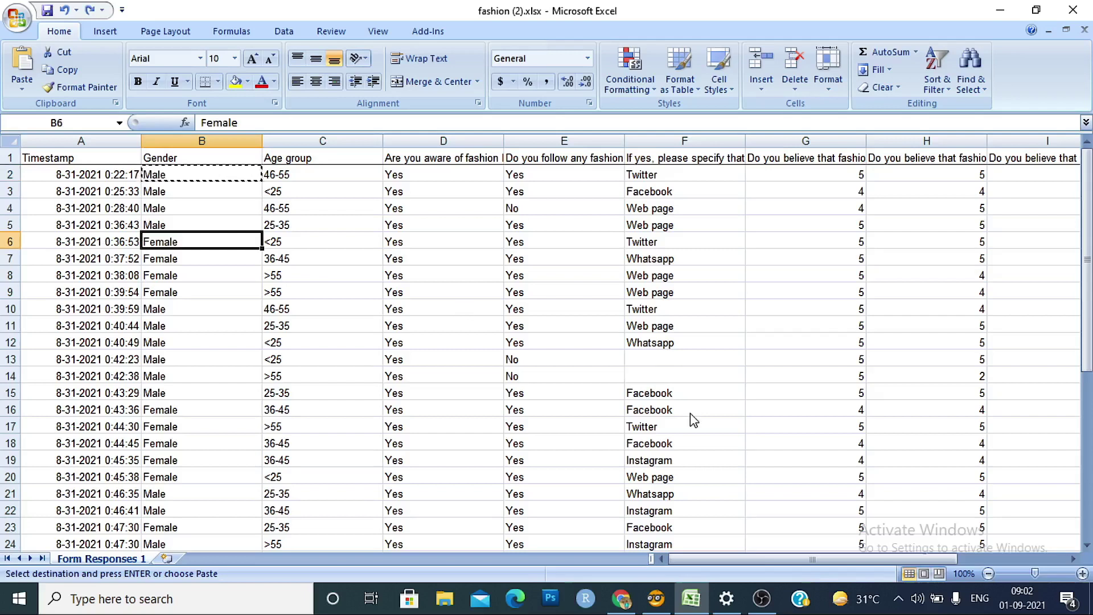
pyautogui.hotkey('ctrl', 'c')
pyautogui.hotkey('ctrl', 'f')
pyautogui.hotkey('ctrl', 'v')
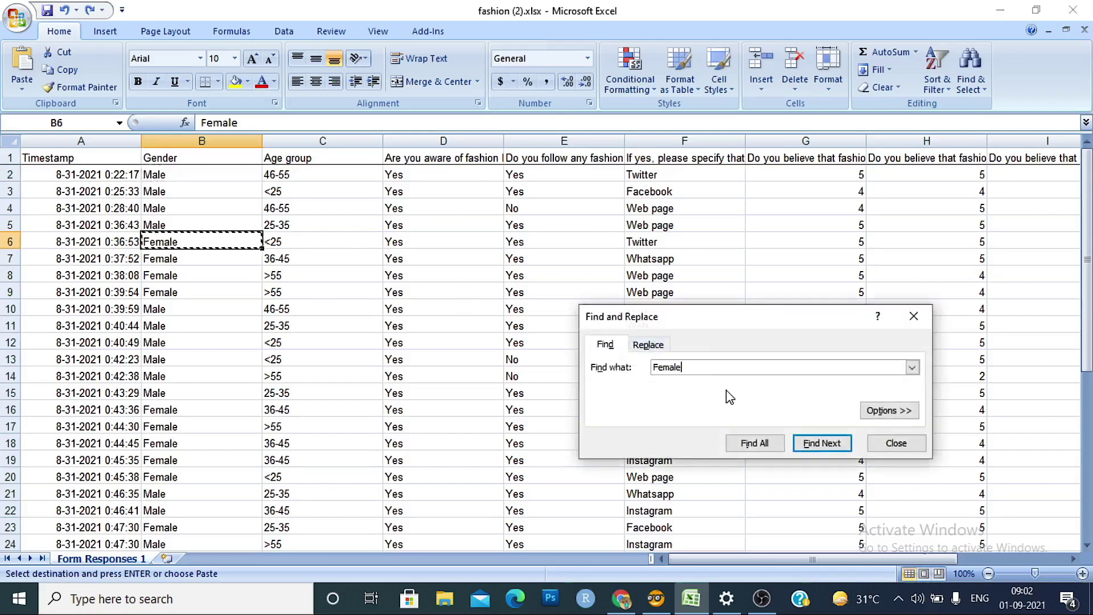
pyautogui.click(648, 344)
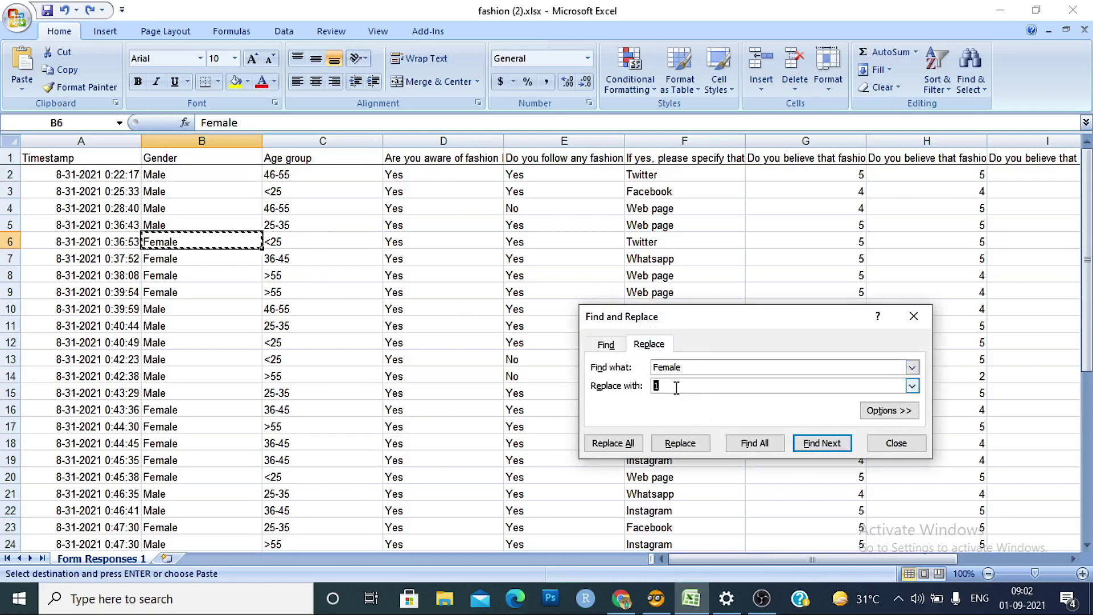
pyautogui.write('2')
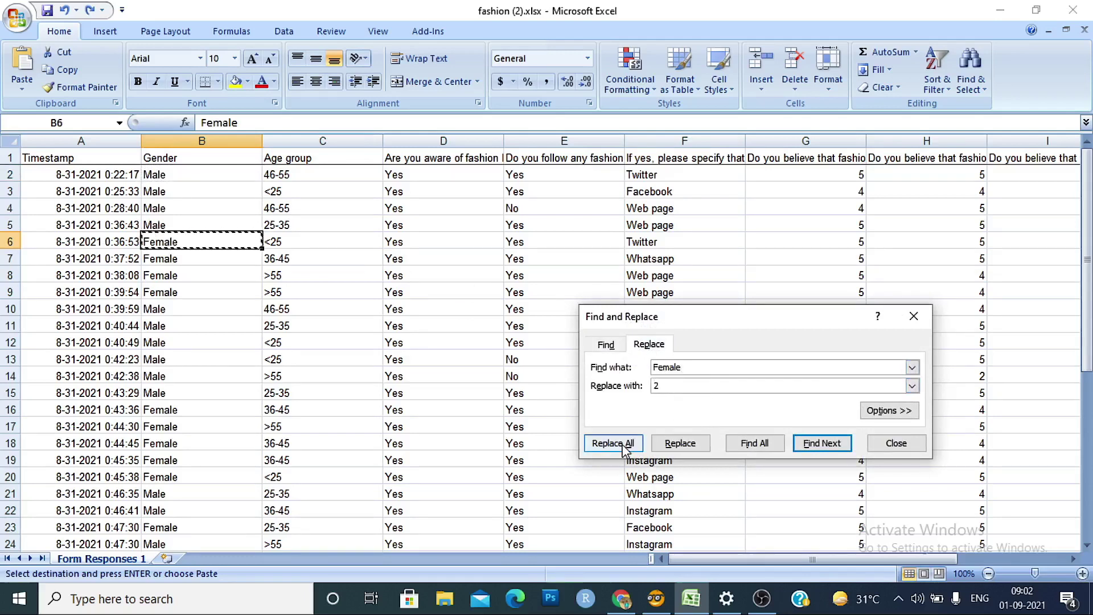
pyautogui.click(613, 443)
pyautogui.click(548, 340)
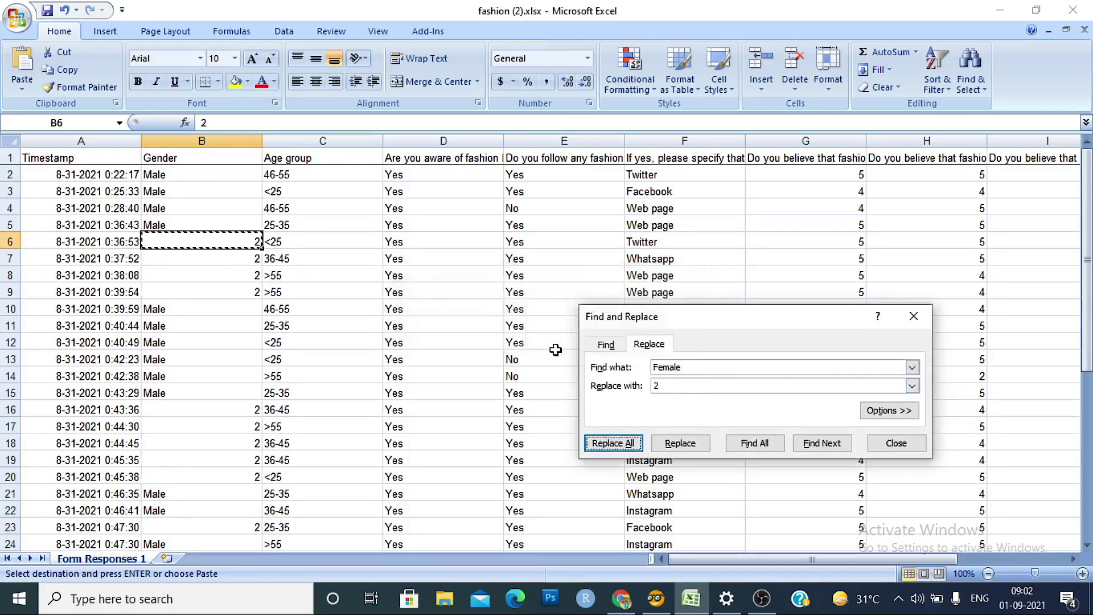
# - Replace every 'Male' with 1 (20 replacements) and close Find and Replace
pyautogui.click(178, 170)
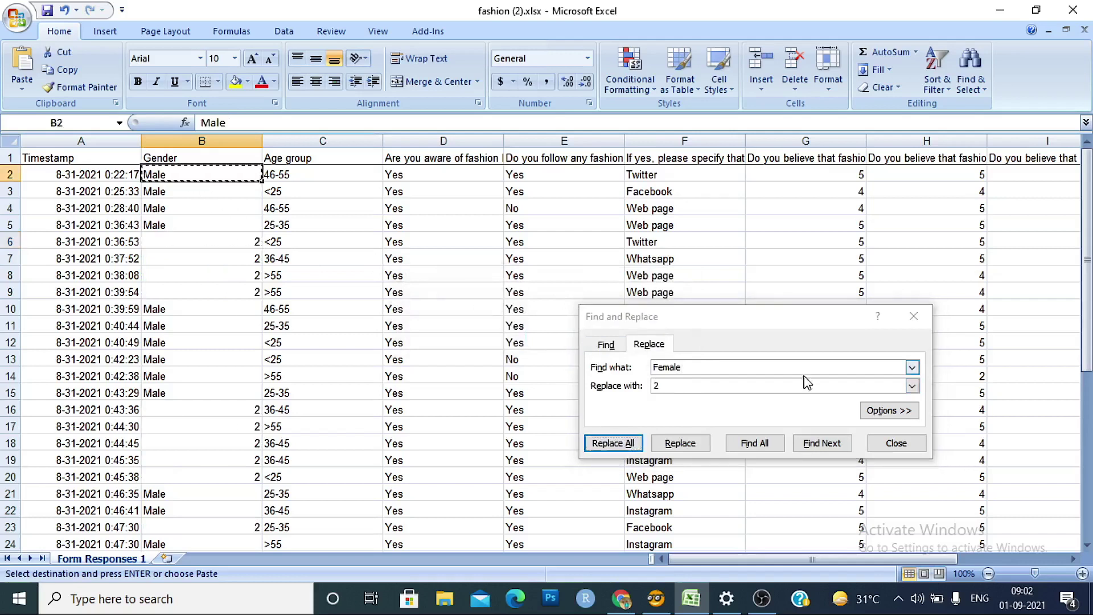
pyautogui.hotkey('ctrl', 'c')
pyautogui.click(617, 375)
pyautogui.hotkey('ctrl', 'v')
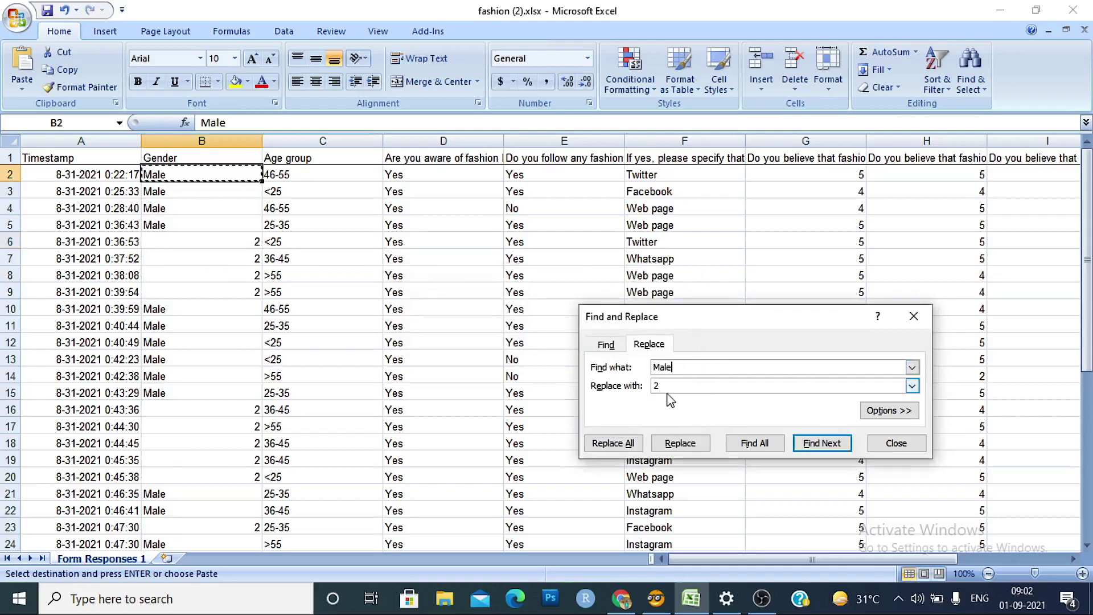
pyautogui.press('BackSpace')
pyautogui.write('1')
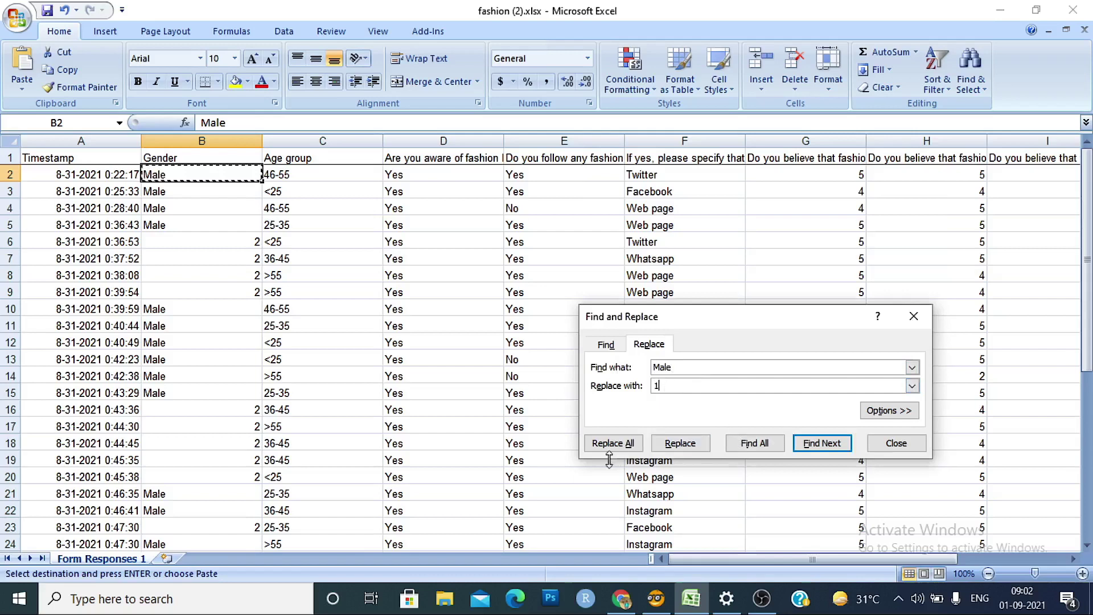
pyautogui.click(612, 445)
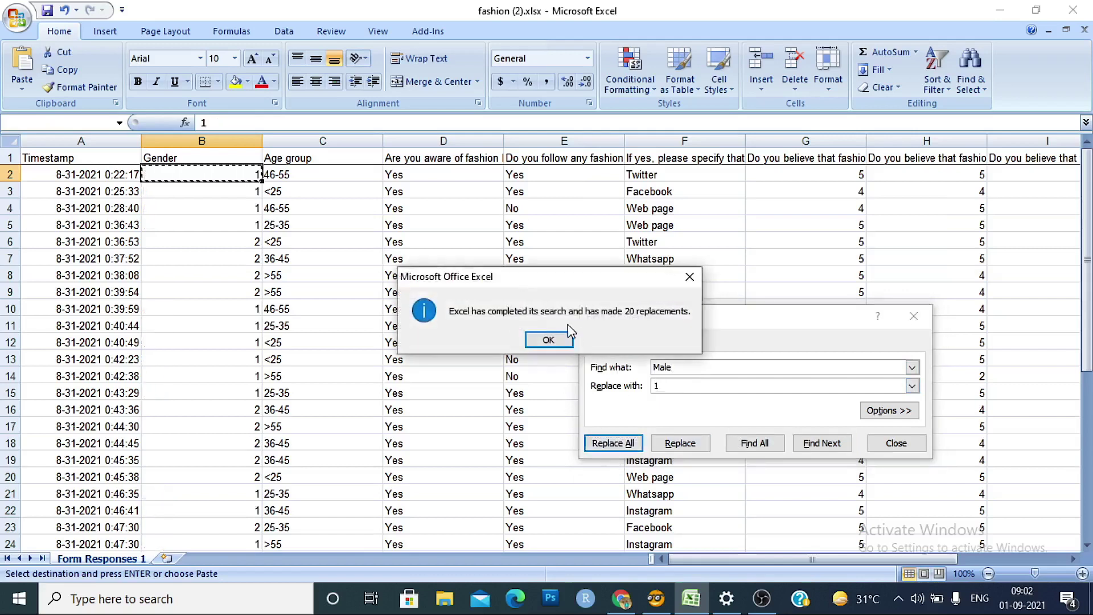
pyautogui.click(548, 340)
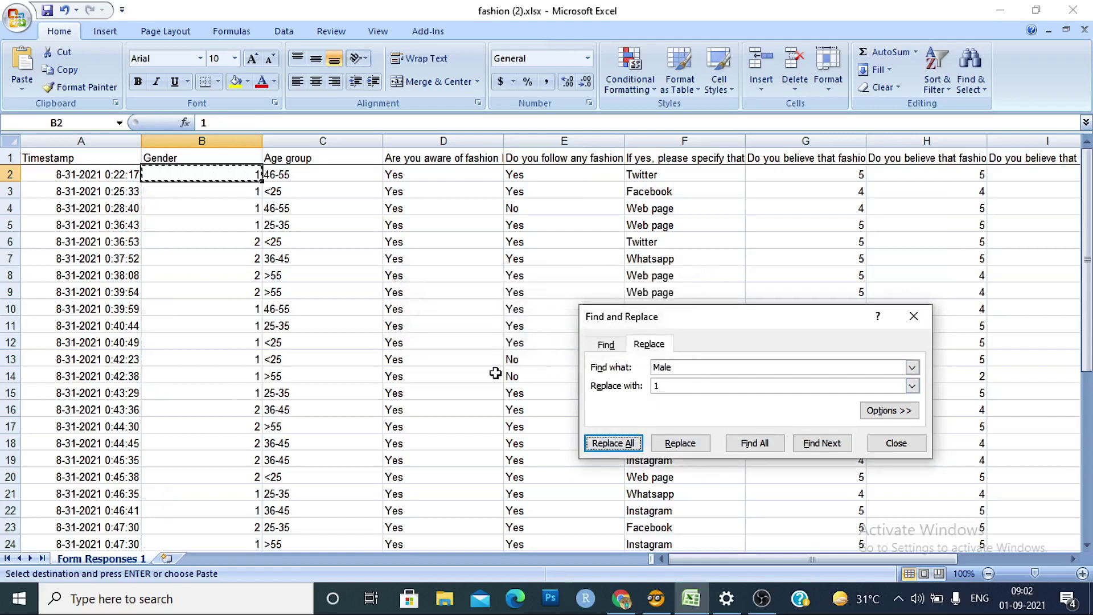
pyautogui.click(889, 448)
pyautogui.scroll(-3, 394, 270)
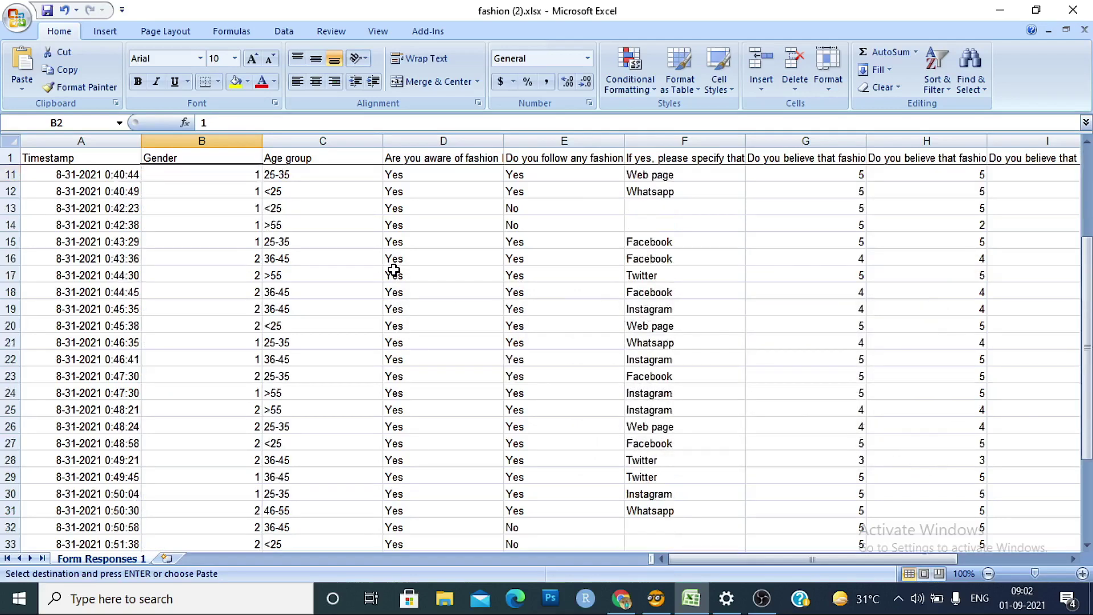
pyautogui.scroll(1, 383, 273)
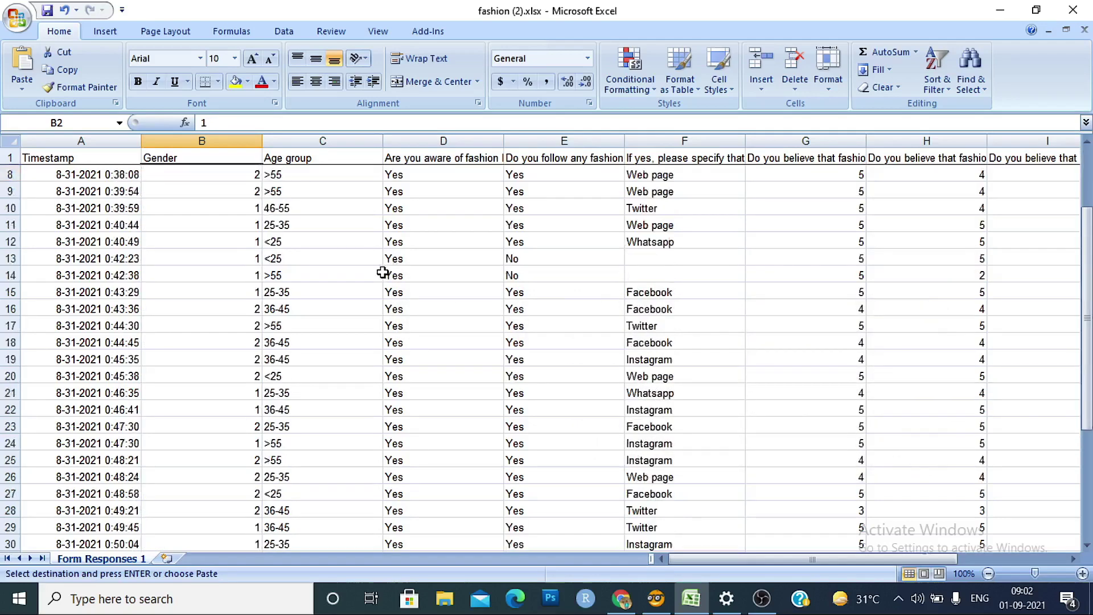
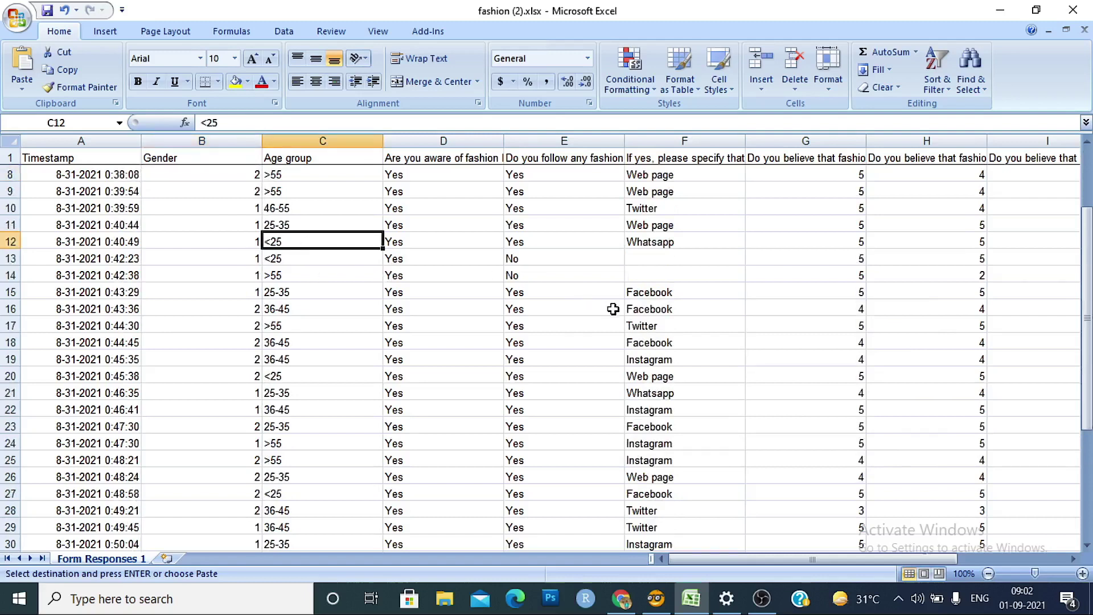
# - Replace every <25 age group entry with 1
pyautogui.hotkey('ctrl', 'f')
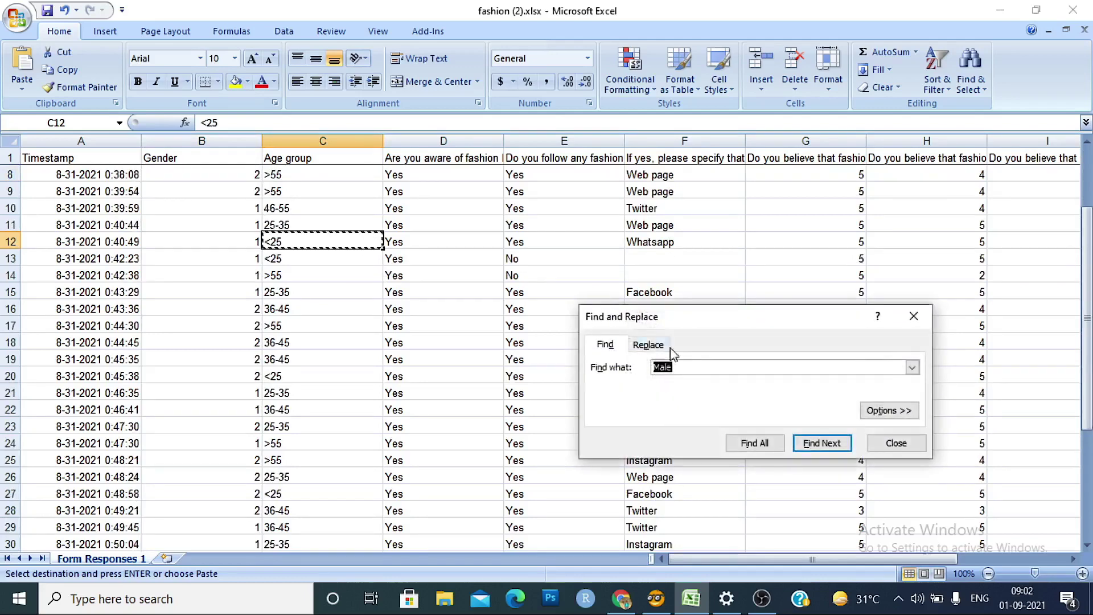
pyautogui.write('<25')
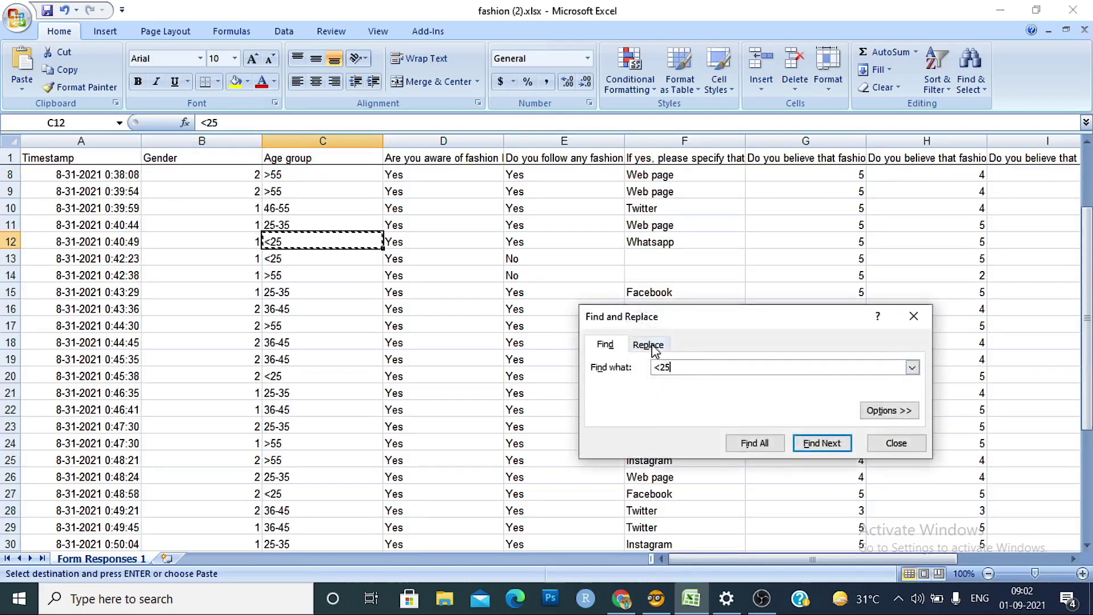
pyautogui.click(649, 344)
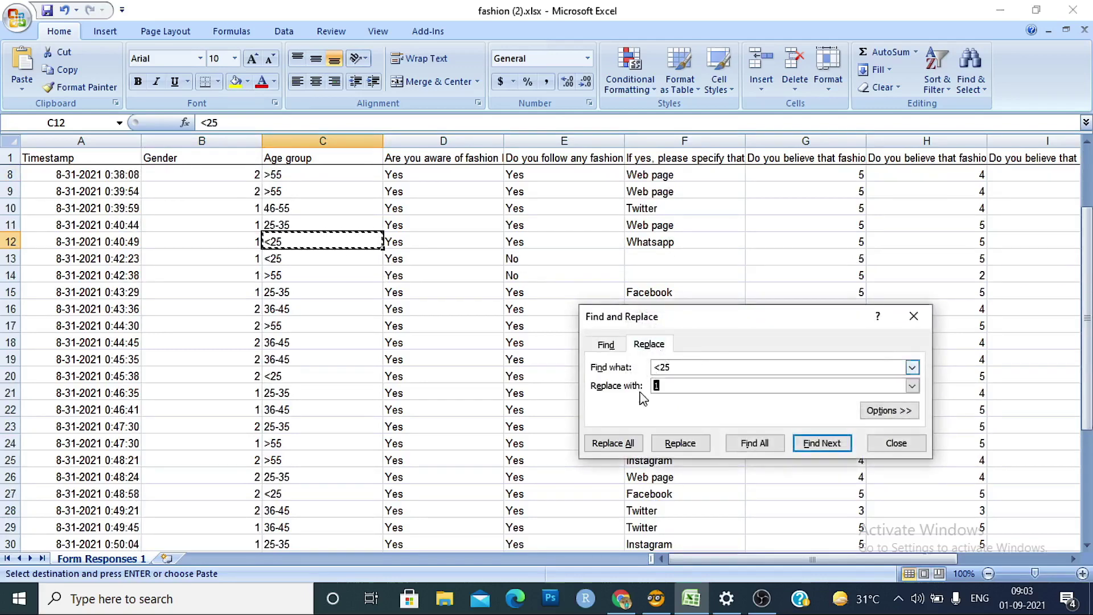
pyautogui.click(627, 443)
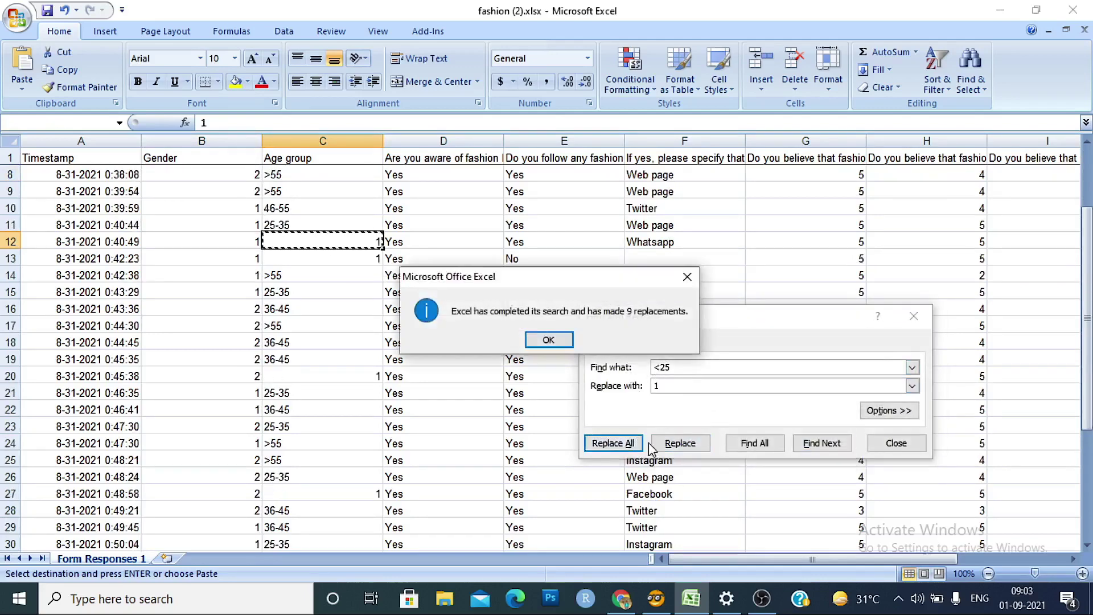
pyautogui.click(550, 342)
# - Replace every 25-35 age group entry with 2, then copy the 36-45 value from C16
pyautogui.click(307, 225)
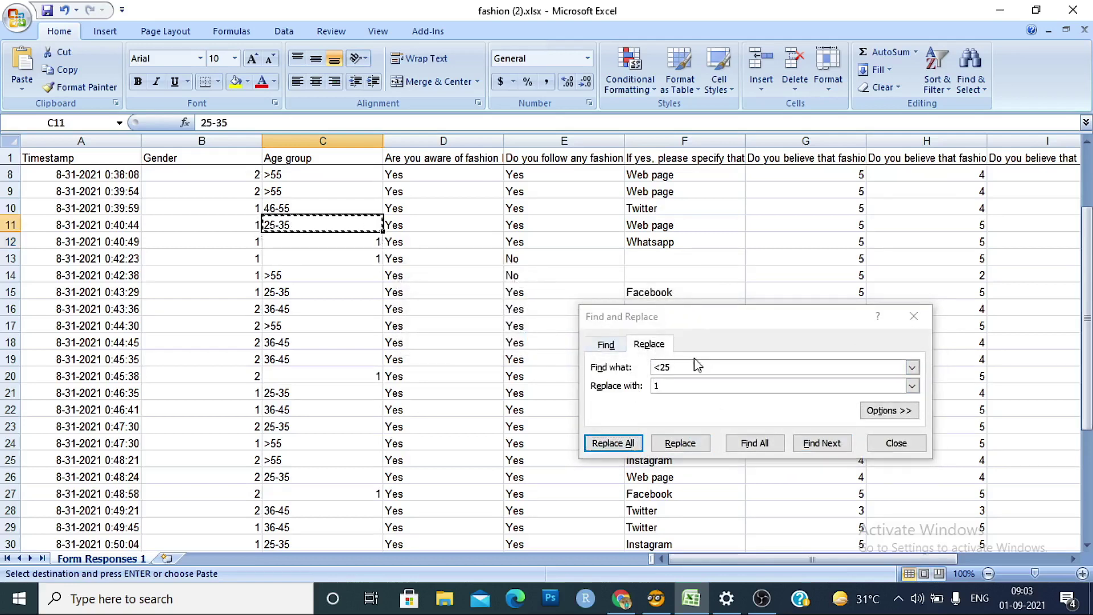
pyautogui.moveTo(672, 367); pyautogui.dragTo(659, 366)
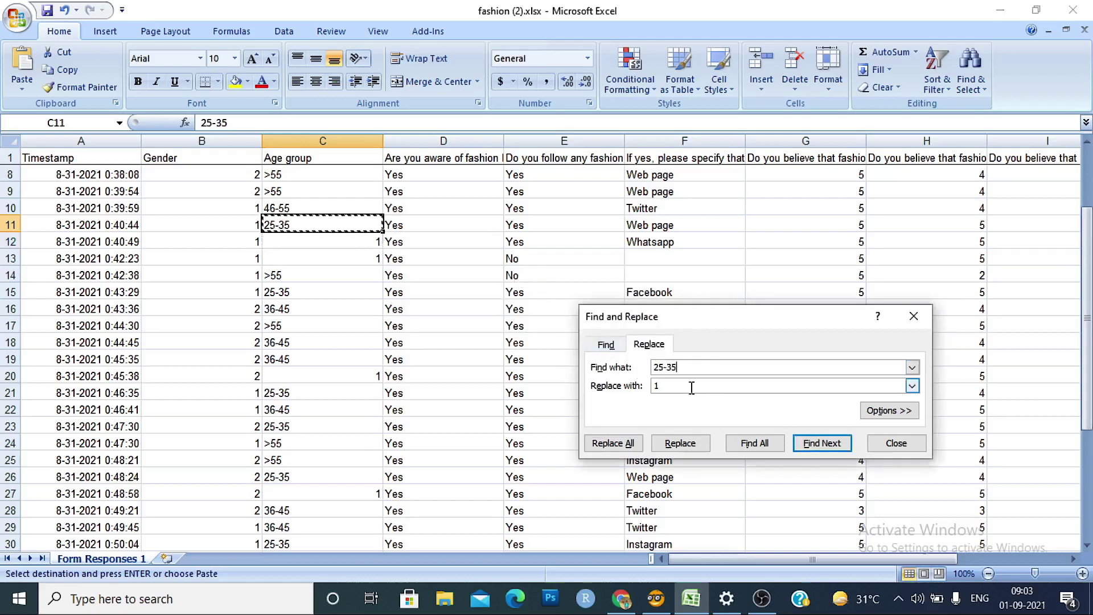
pyautogui.click(692, 387)
pyautogui.press('BackSpace')
pyautogui.write('2')
pyautogui.click(681, 443)
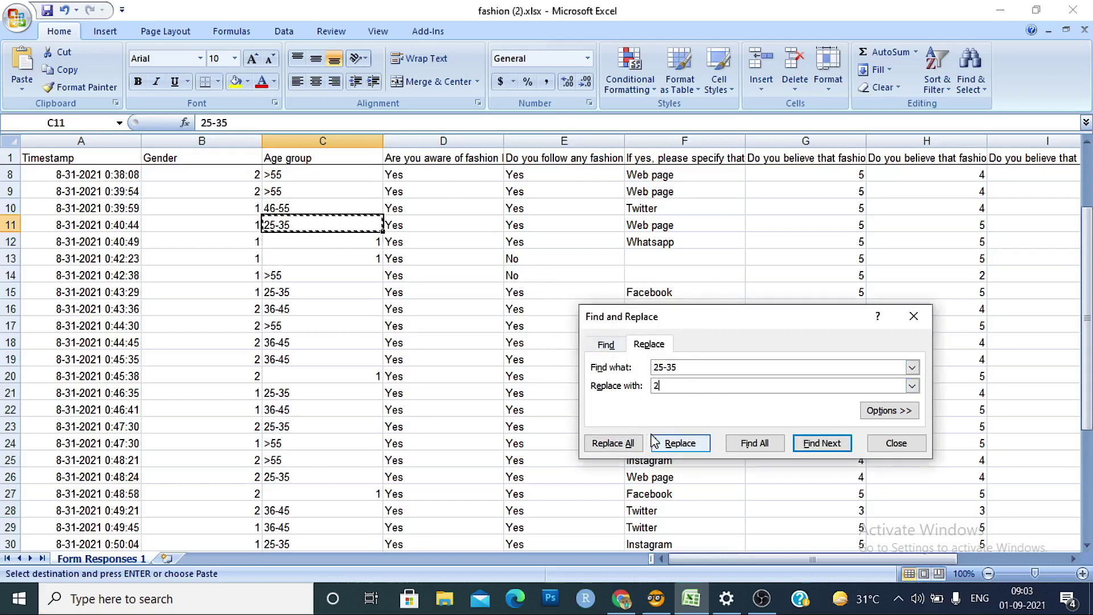
pyautogui.click(613, 443)
pyautogui.click(548, 341)
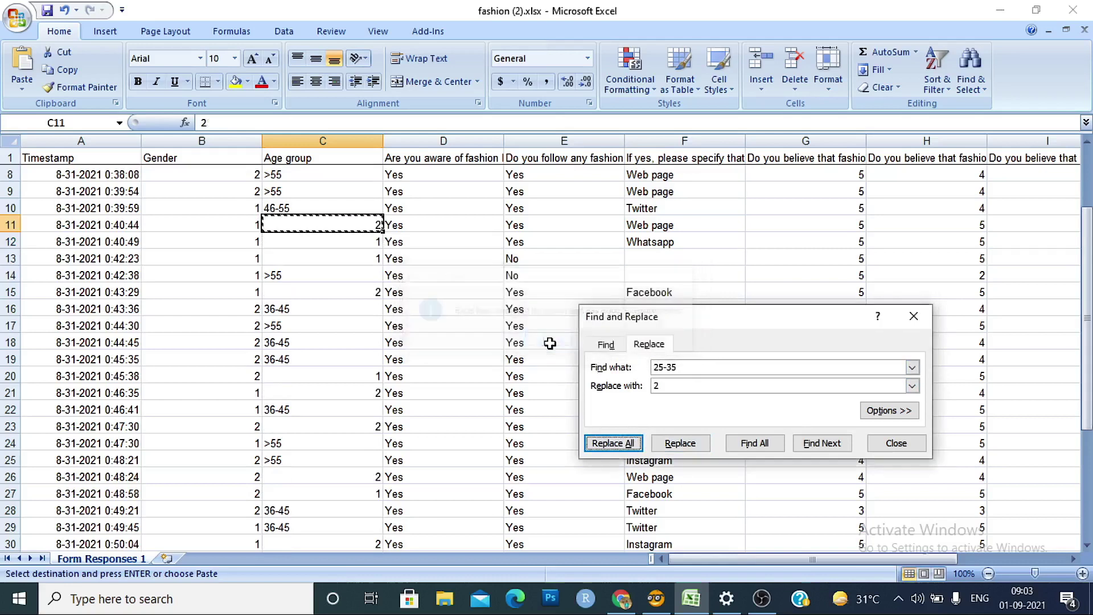
pyautogui.click(296, 309)
pyautogui.hotkey('ctrl', 'c')
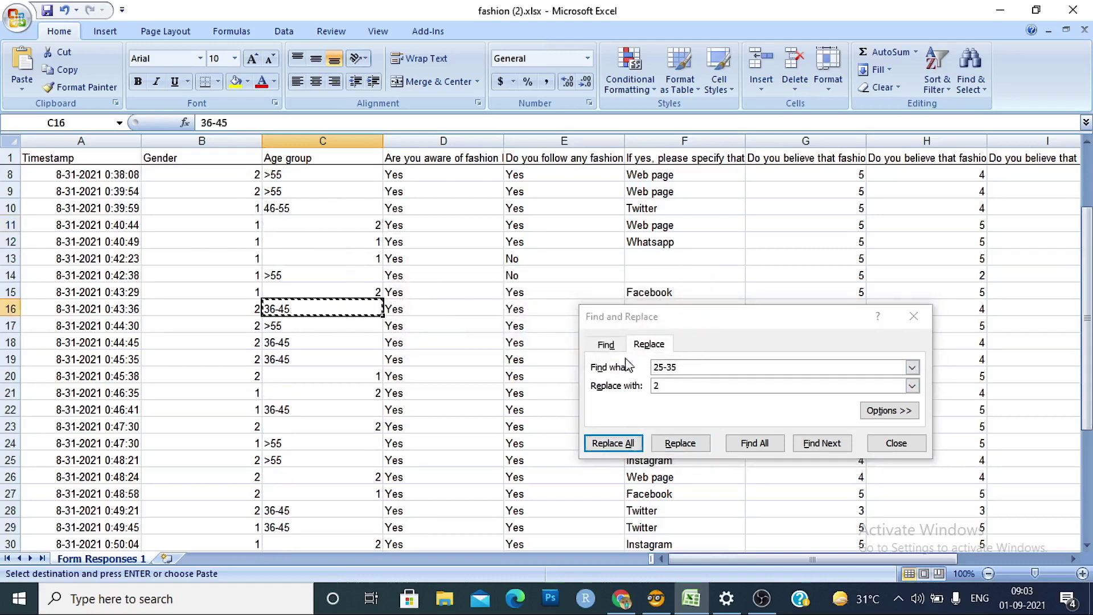
# - Replace every 36-45 age group entry with 3
pyautogui.click(695, 373)
pyautogui.hotkey('ctrl', 'v')
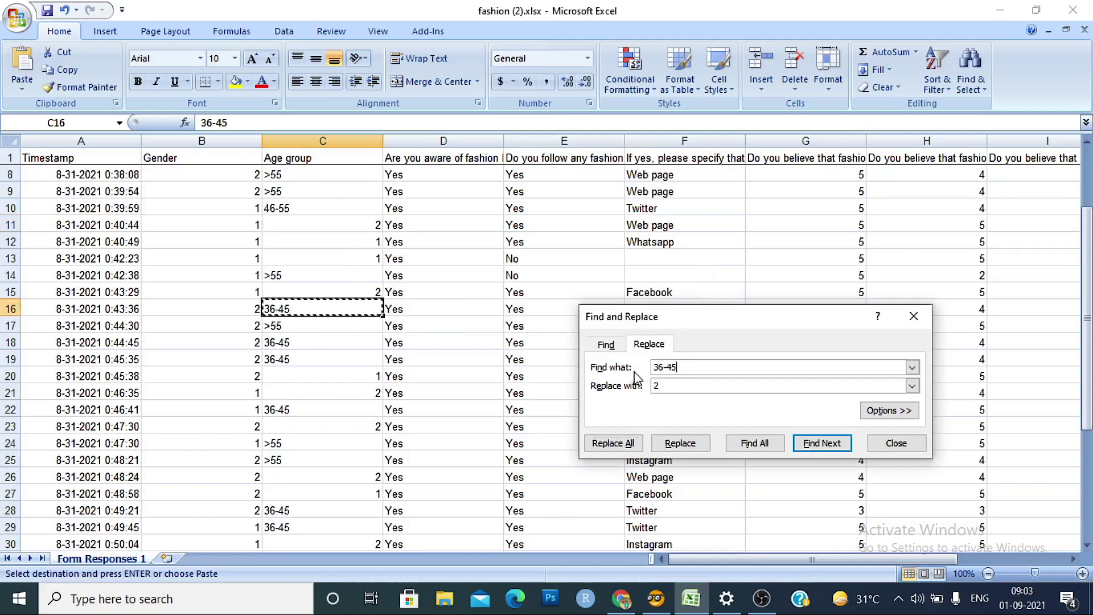
pyautogui.click(684, 385)
pyautogui.press('BackSpace')
pyautogui.write('3')
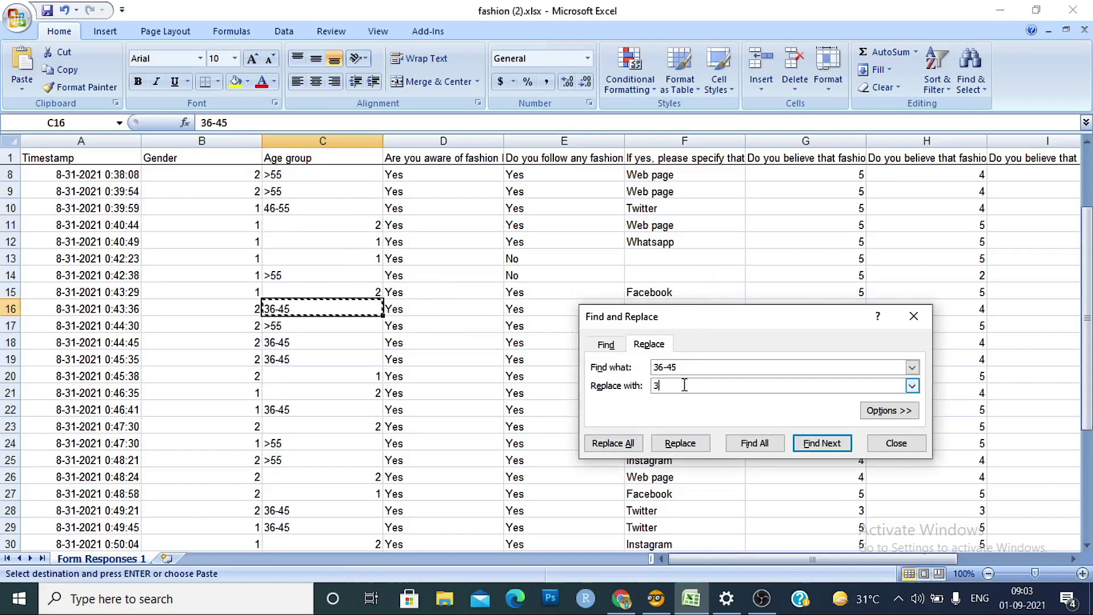
pyautogui.click(613, 443)
pyautogui.click(552, 336)
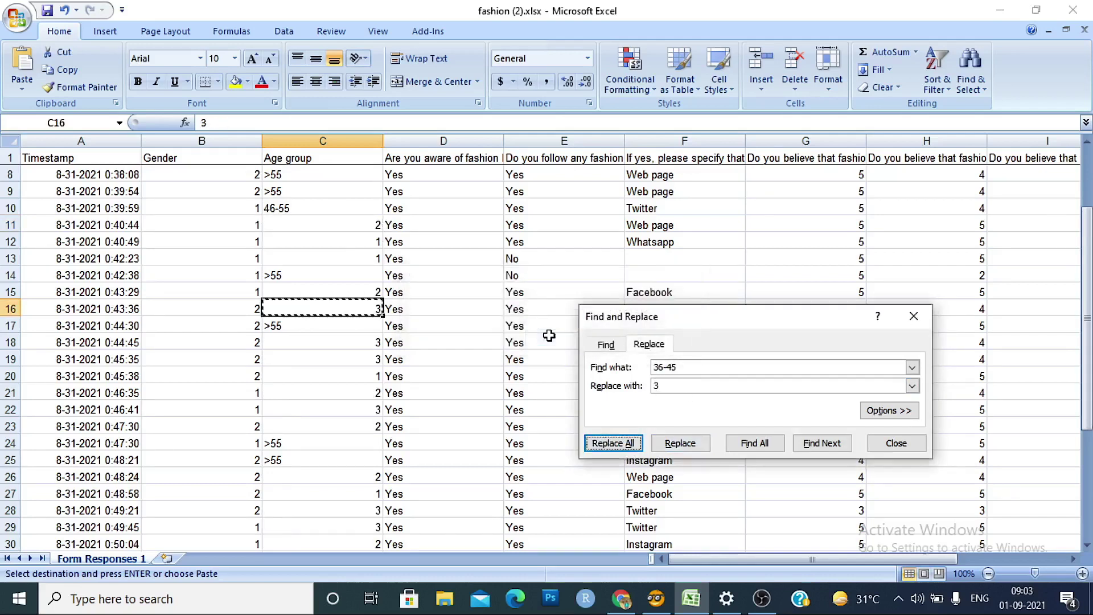
# - Replace every 46-55 age group entry with 4
pyautogui.click(307, 208)
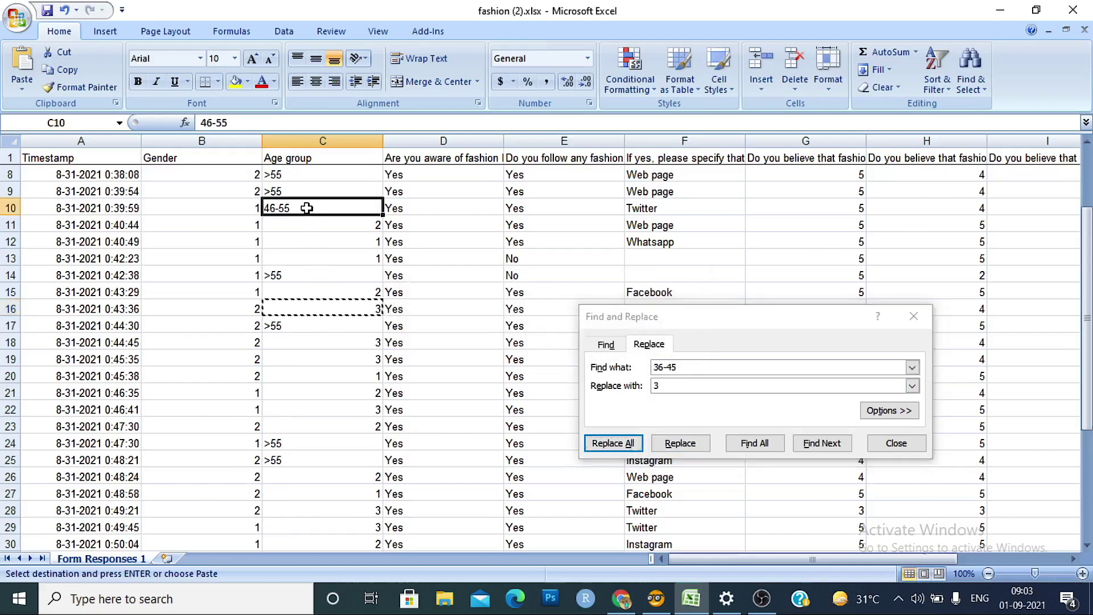
pyautogui.click(705, 377)
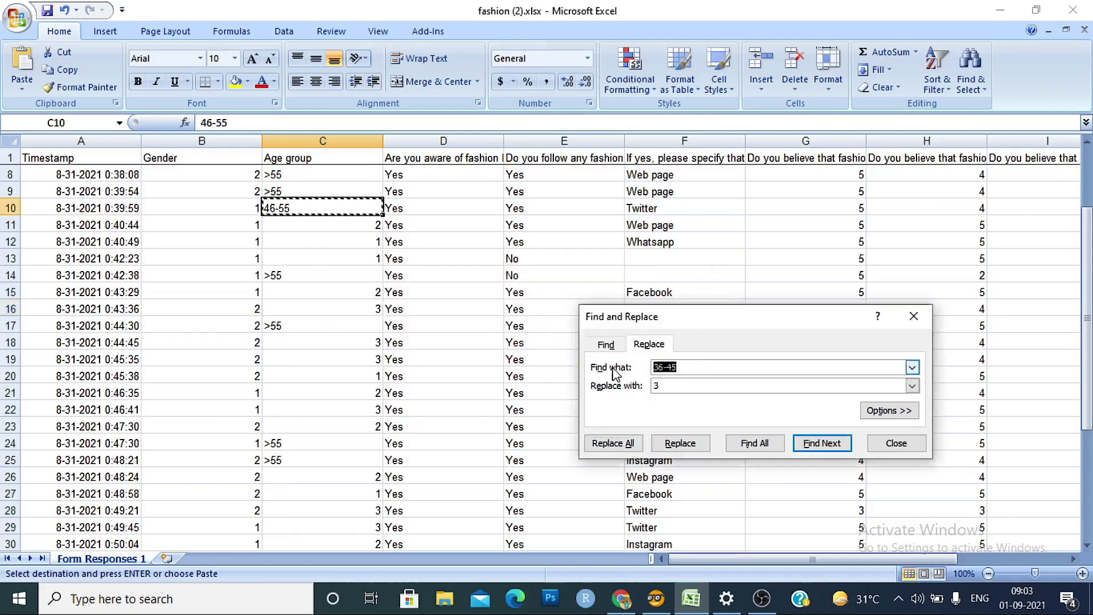
pyautogui.hotkey('ctrl', 'v')
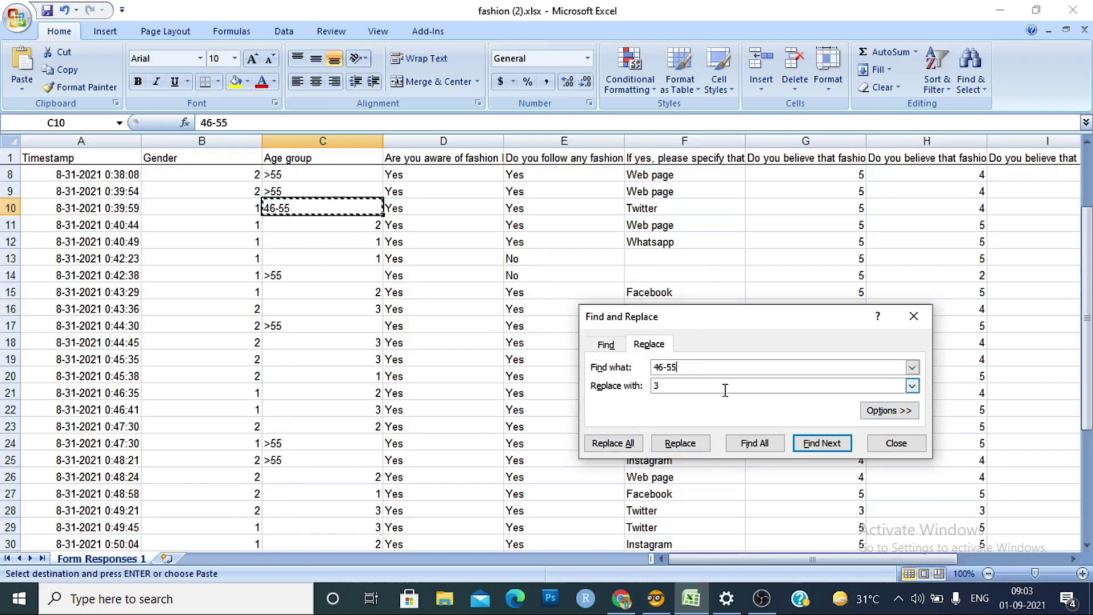
pyautogui.click(724, 389)
pyautogui.write('4')
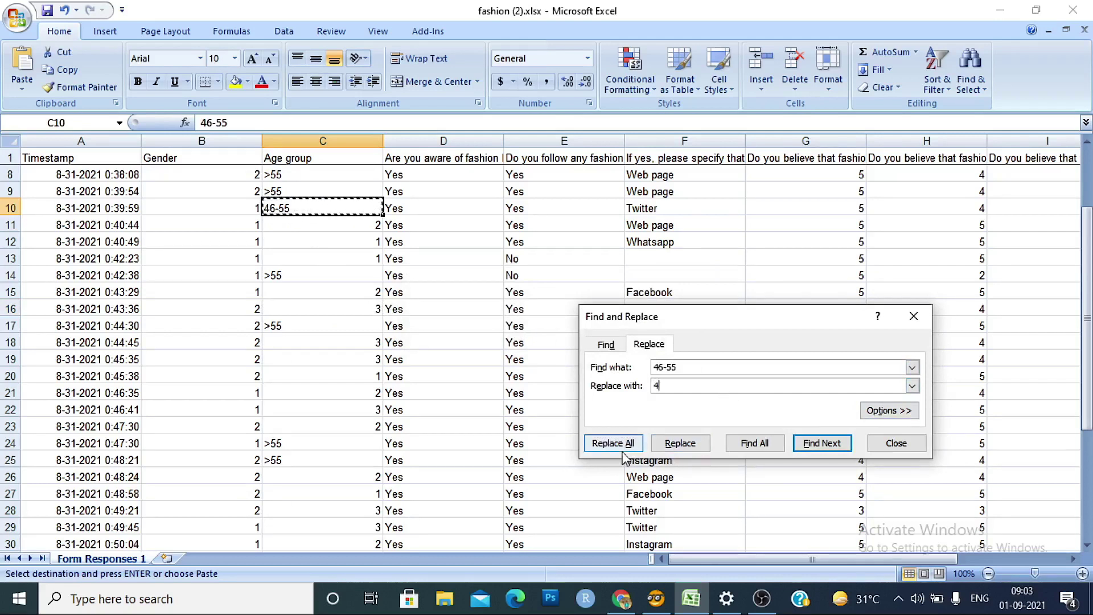
pyautogui.click(620, 446)
pyautogui.click(548, 340)
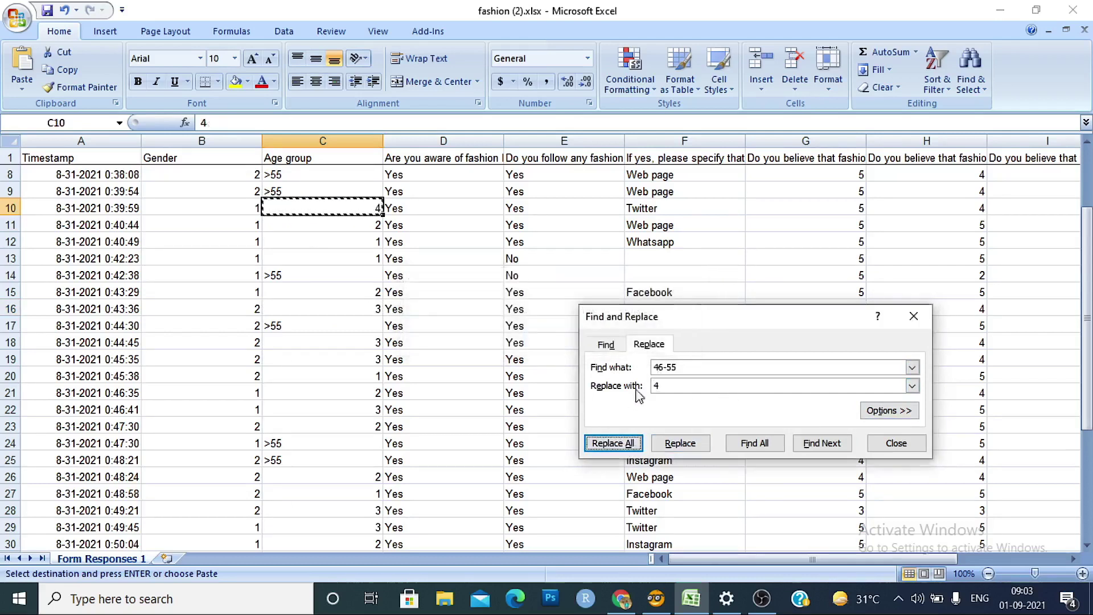
# - Replace every >55 age group entry with 5
pyautogui.click(285, 191)
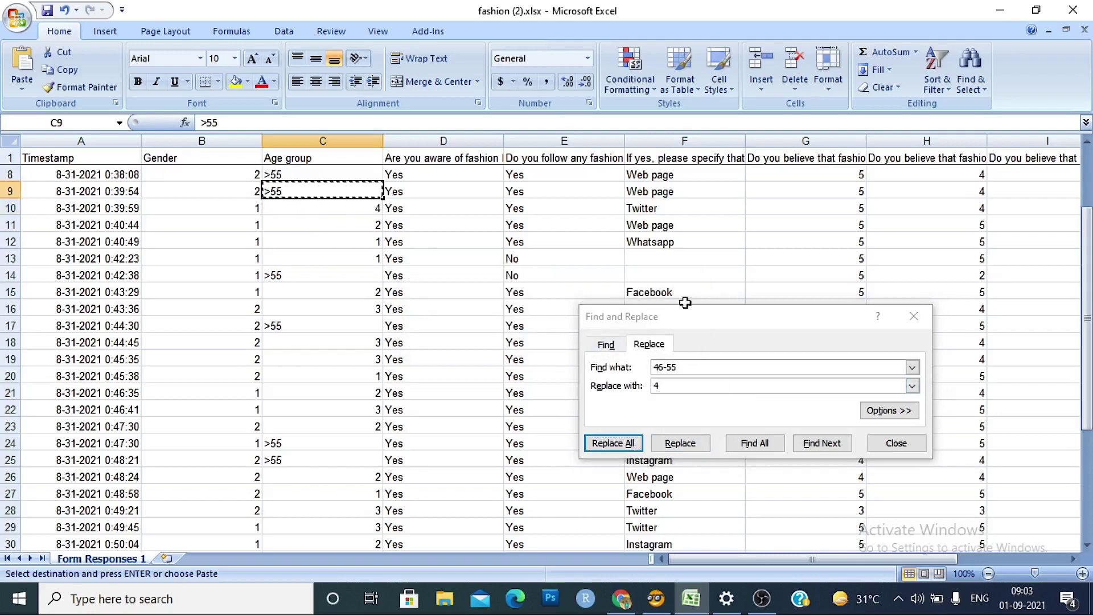
pyautogui.hotkey('ctrl', 'c')
pyautogui.click(624, 361)
pyautogui.hotkey('ctrl', 'v')
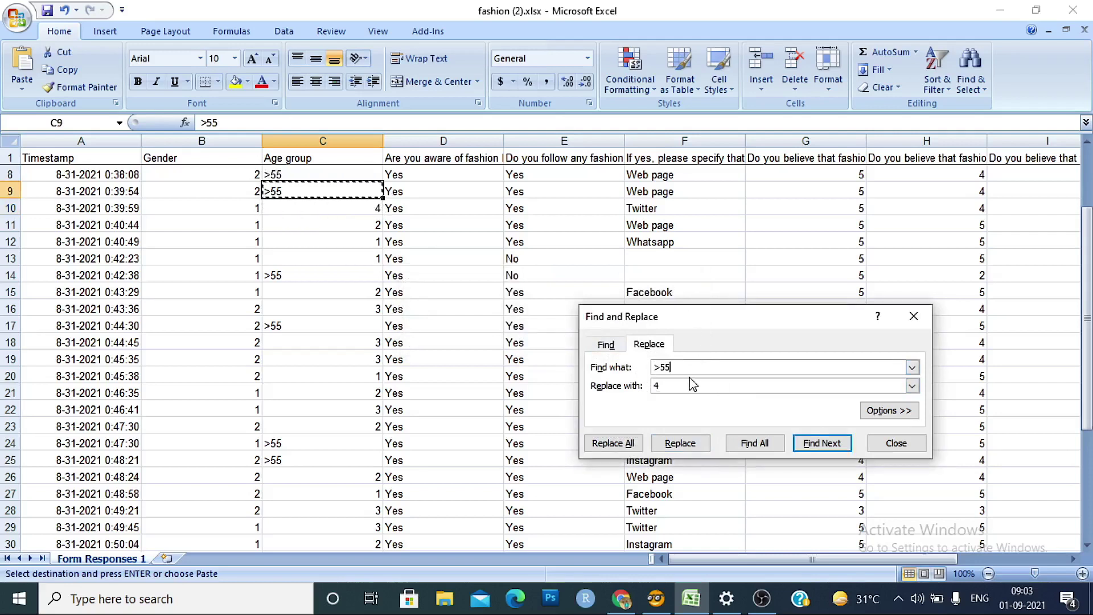
pyautogui.click(686, 385)
pyautogui.press('BackSpace')
pyautogui.write('5')
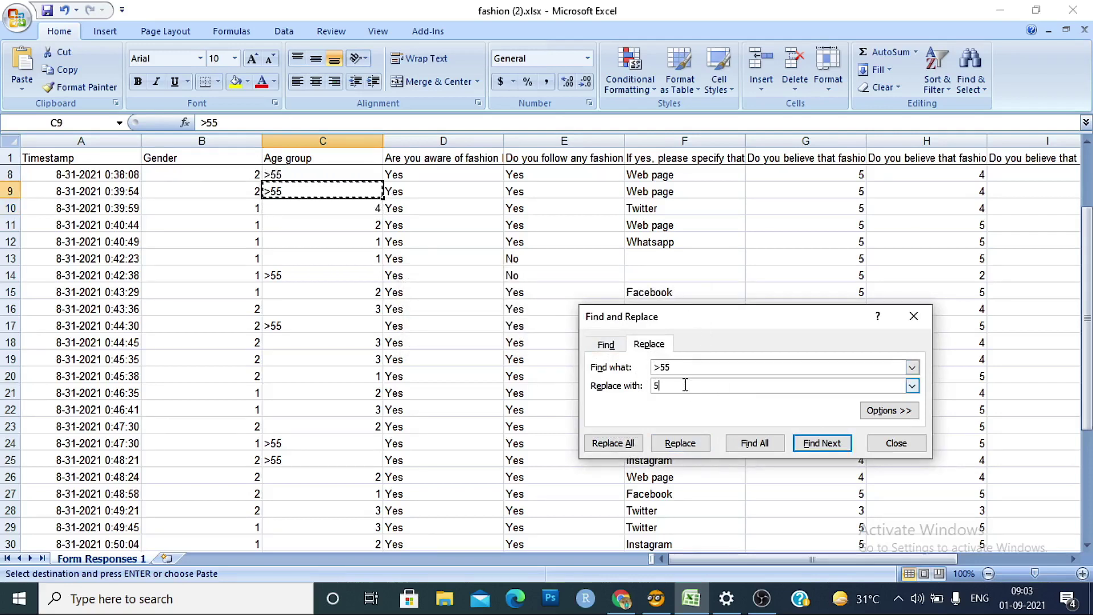
pyautogui.click(631, 444)
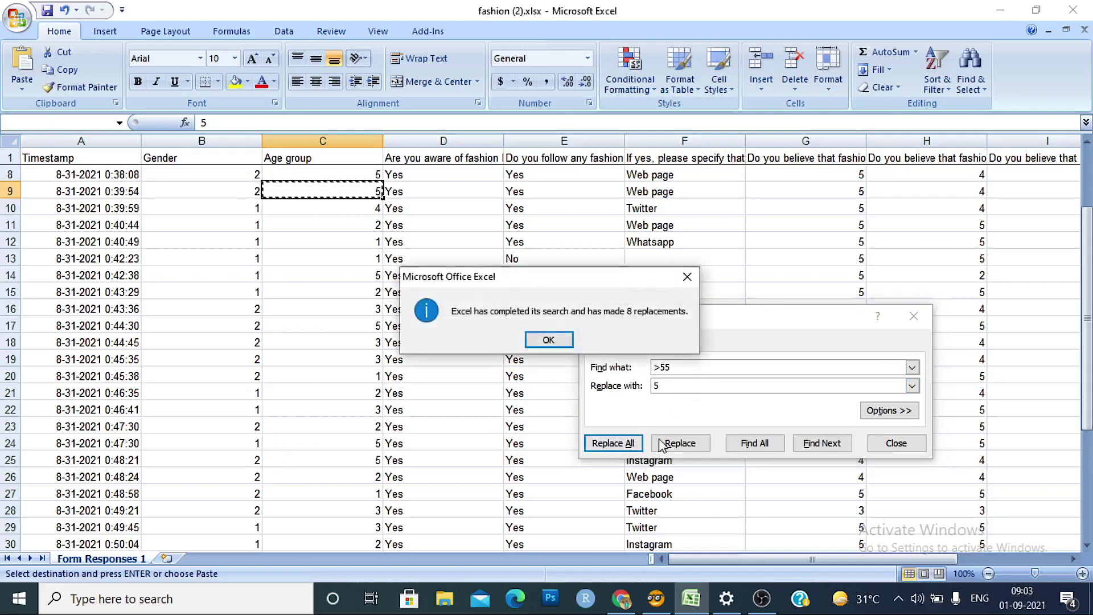
pyautogui.click(549, 340)
pyautogui.scroll(1, 541, 299)
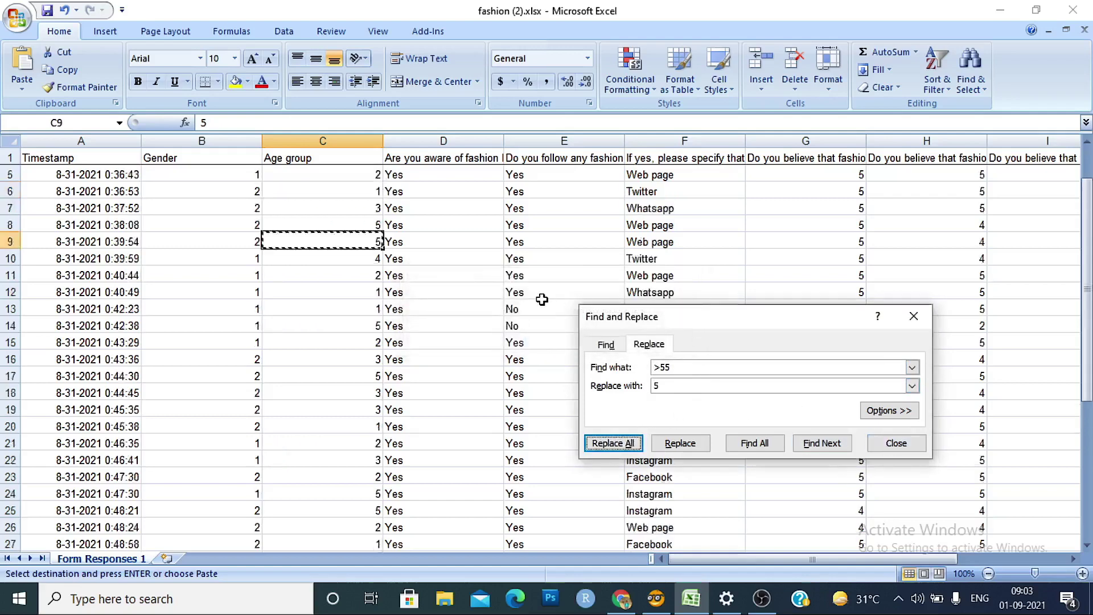
pyautogui.scroll(1, 542, 299)
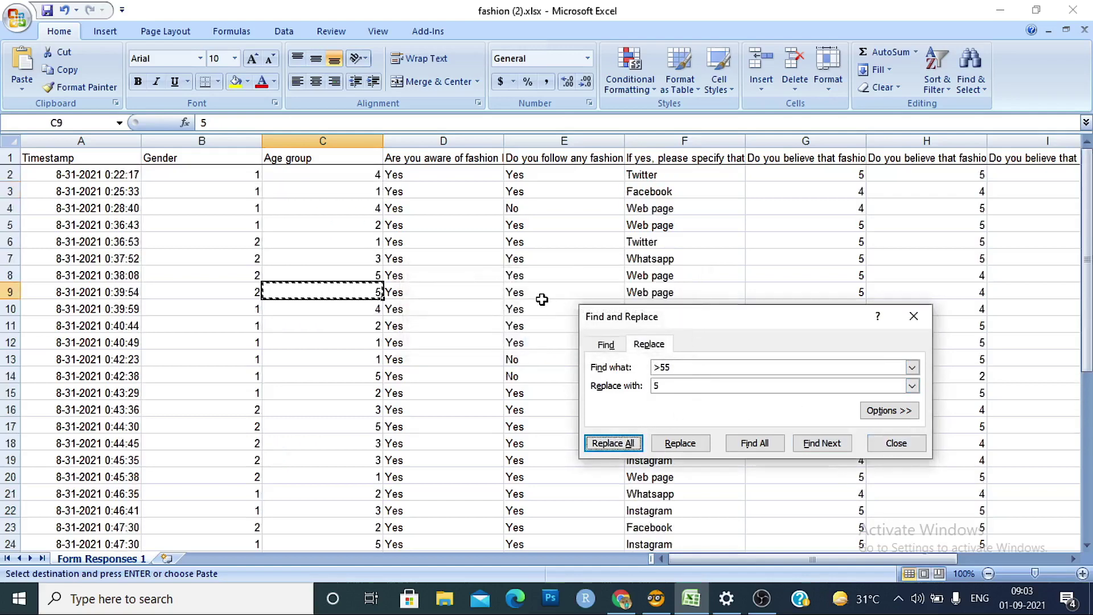
# - Replace every Yes answer in the sheet with 2 (75 replacements)
pyautogui.click(421, 174)
pyautogui.hotkey('ctrl', 'c')
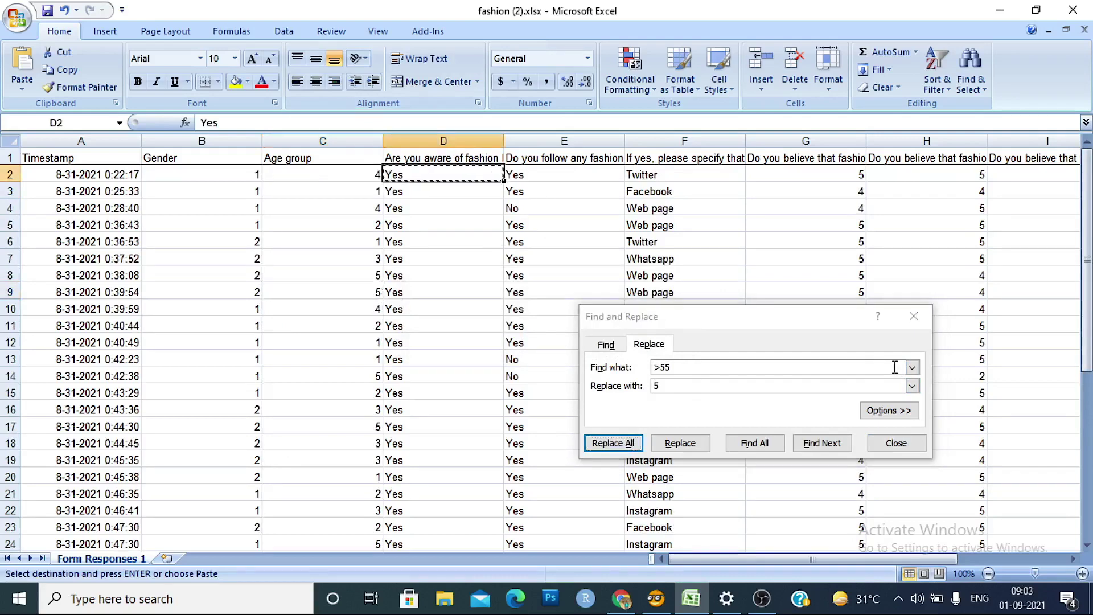
pyautogui.click(641, 366)
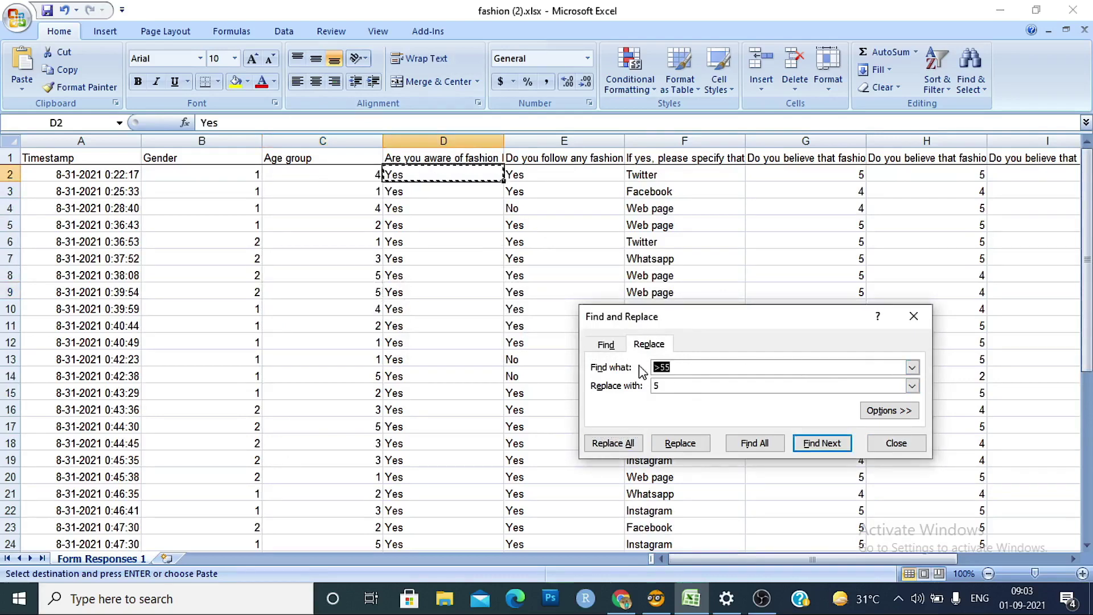
pyautogui.hotkey('ctrl', 'v')
pyautogui.click(657, 387)
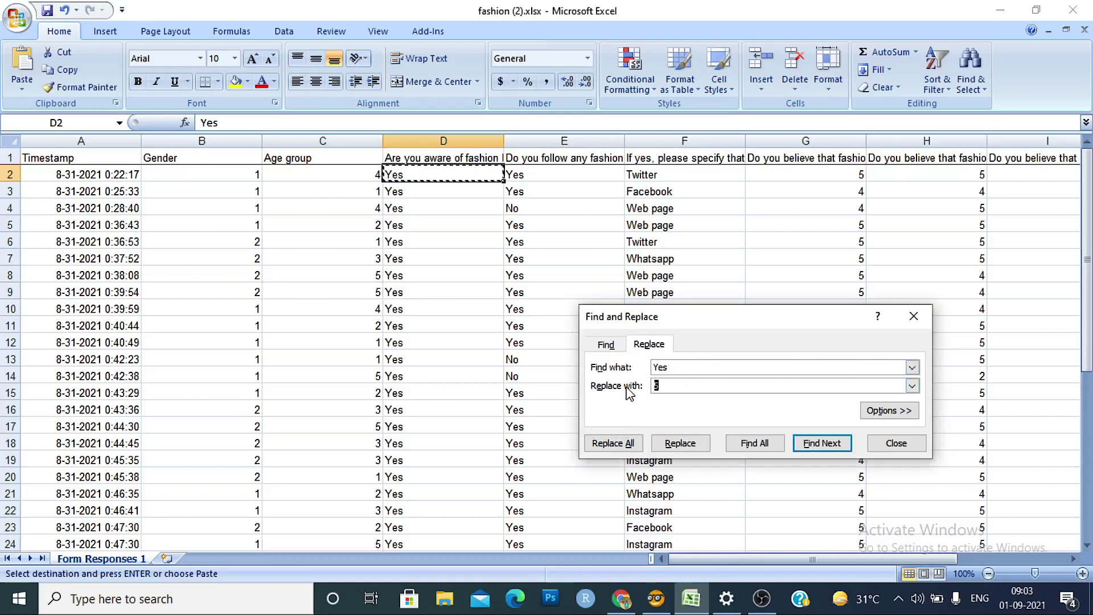
pyautogui.press('BackSpace')
pyautogui.write('2')
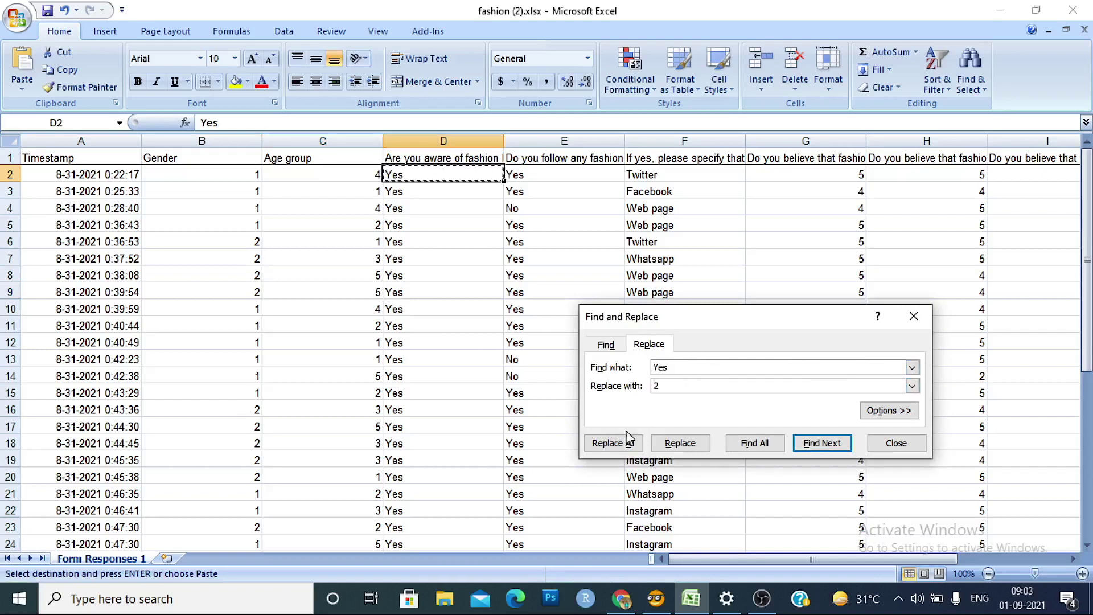
pyautogui.click(624, 445)
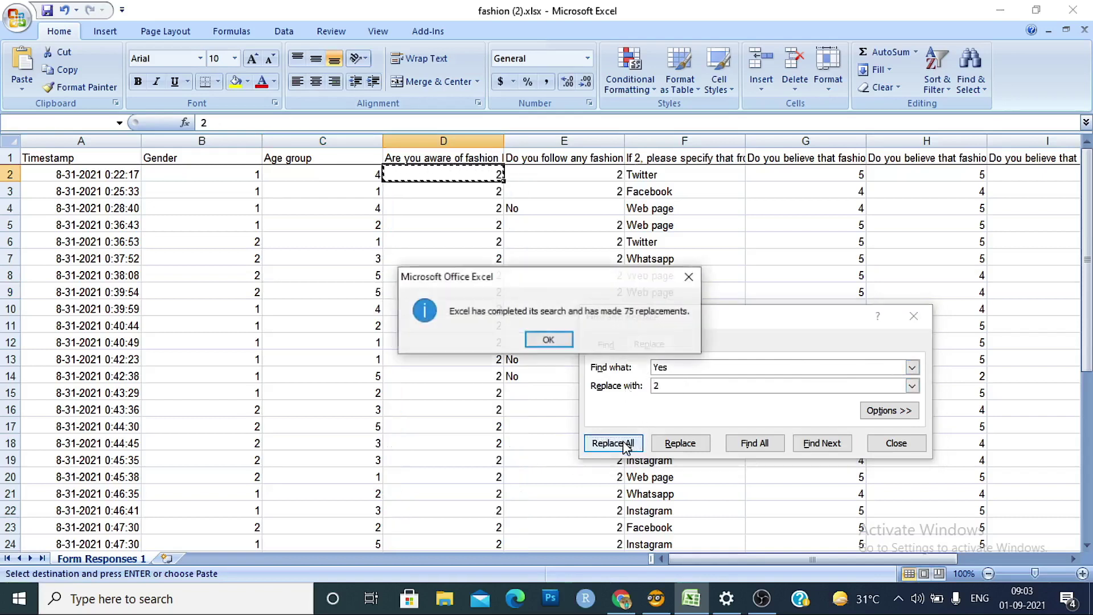
pyautogui.click(570, 339)
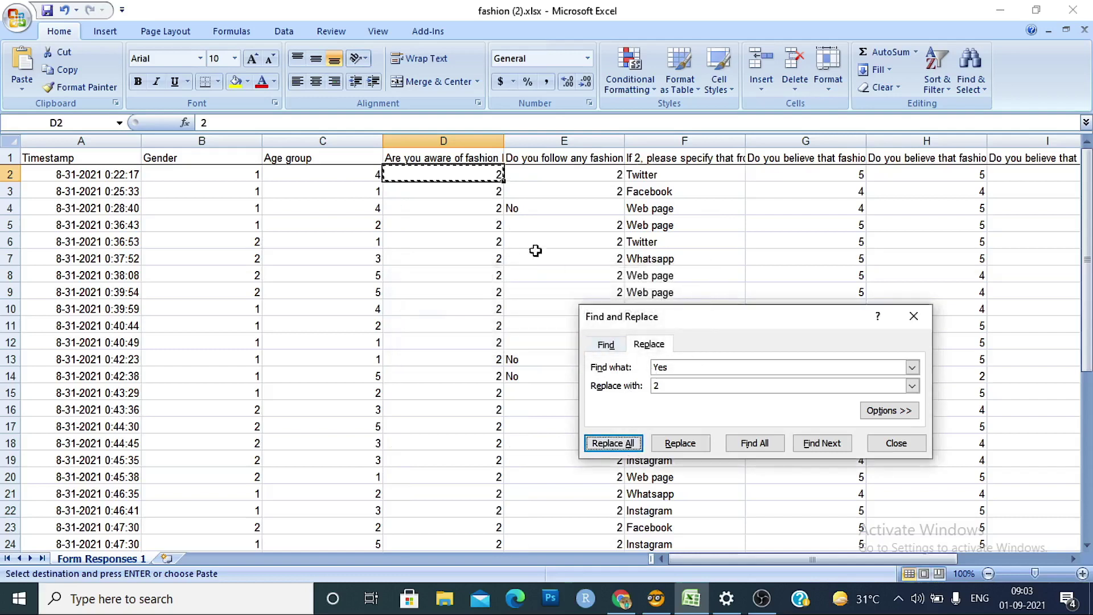
# - Replace every No answer in the sheet with 1 (6 replacements)
pyautogui.click(525, 208)
pyautogui.hotkey('ctrl', 'c')
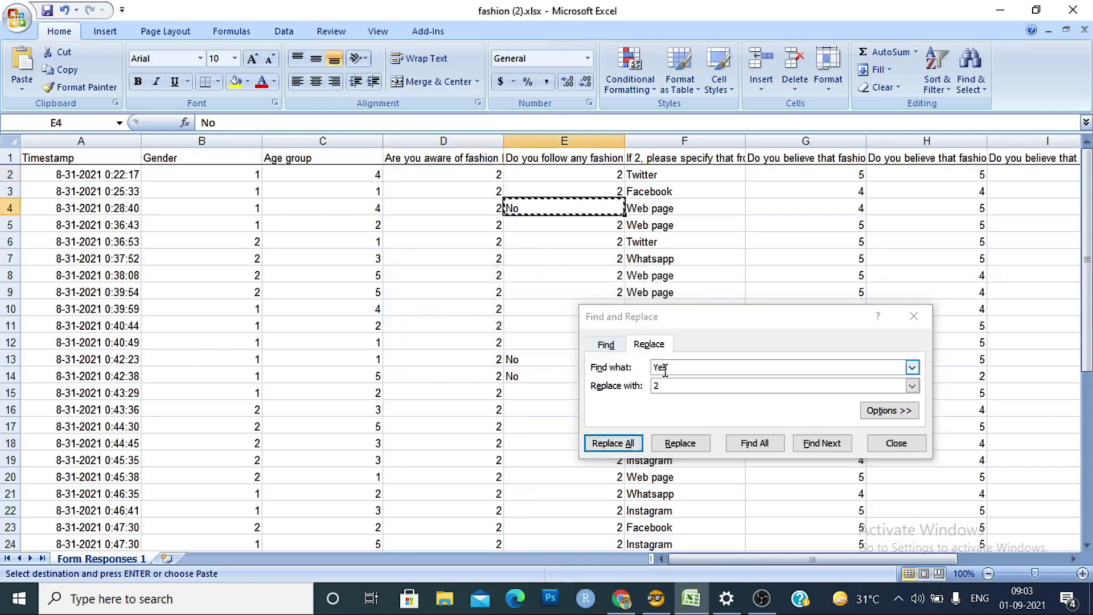
pyautogui.click(669, 369)
pyautogui.write('No')
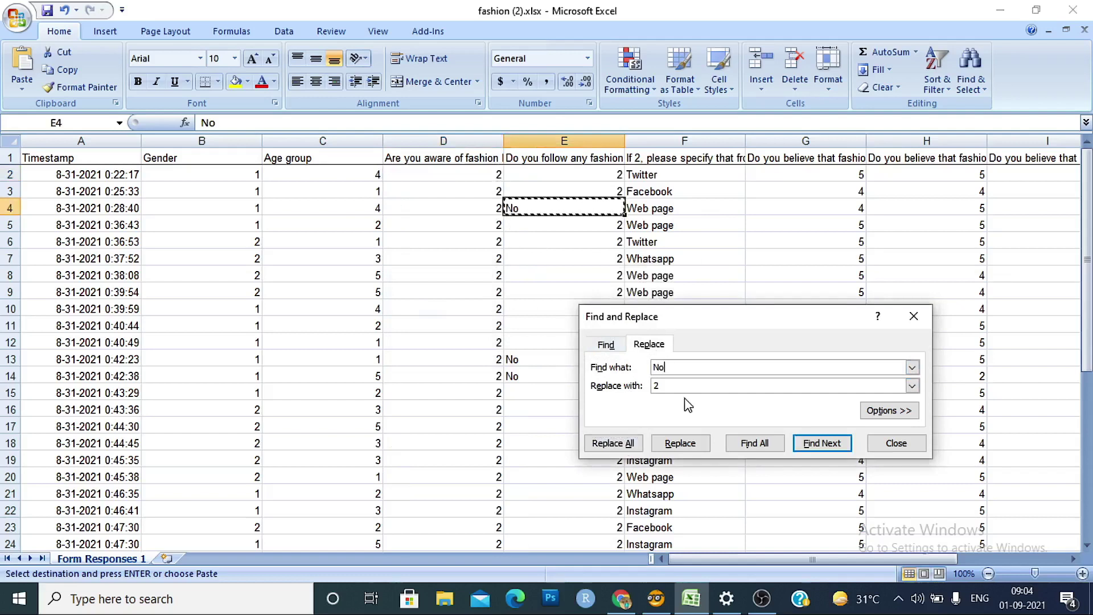
pyautogui.click(678, 386)
pyautogui.press('BackSpace')
pyautogui.write('1')
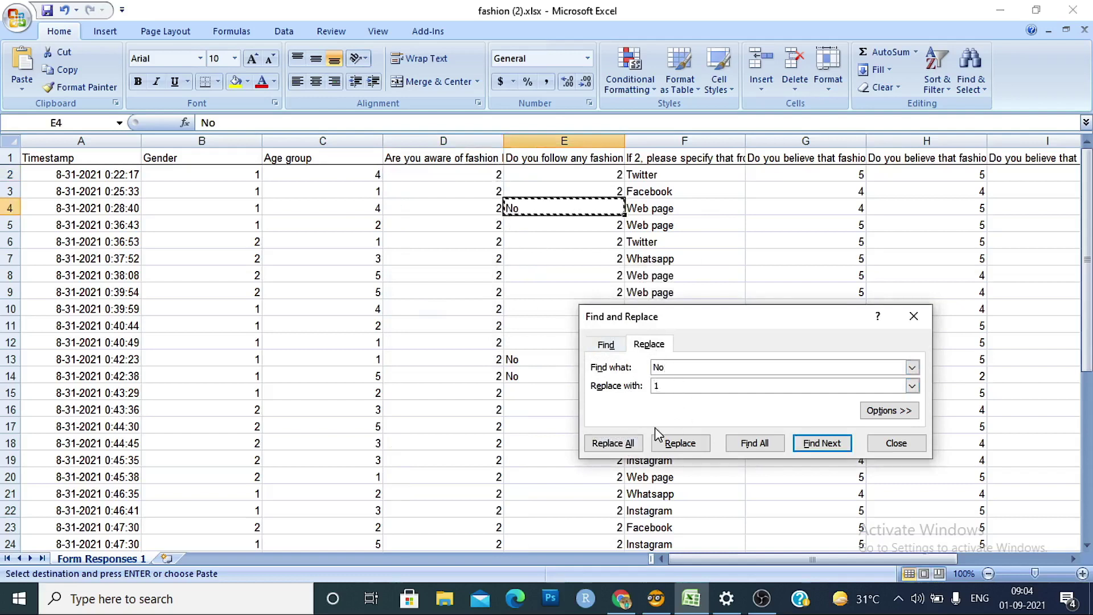
pyautogui.click(635, 444)
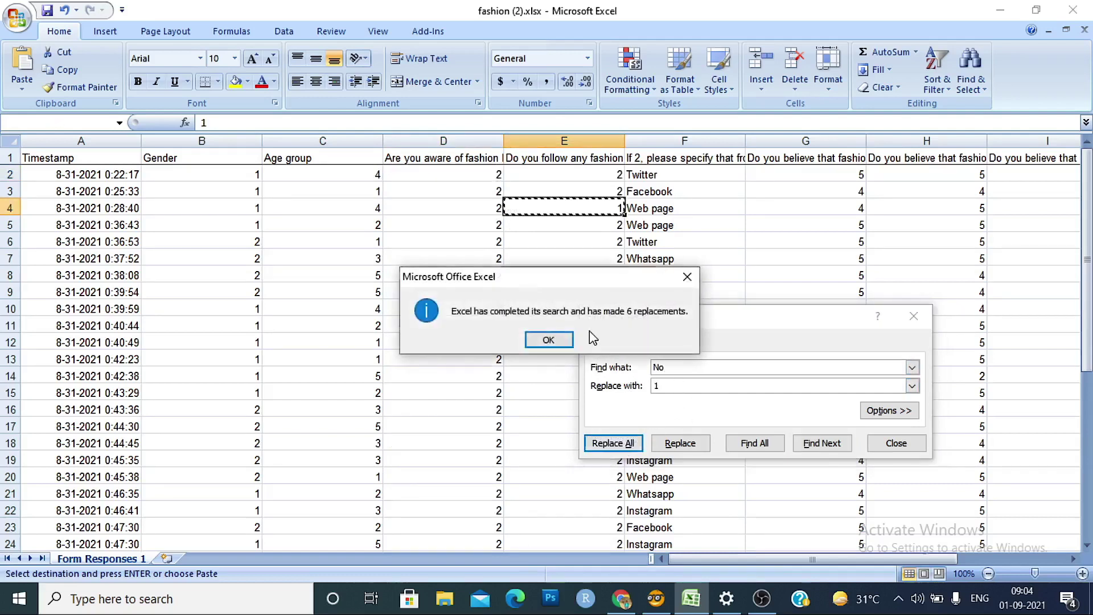
pyautogui.click(548, 340)
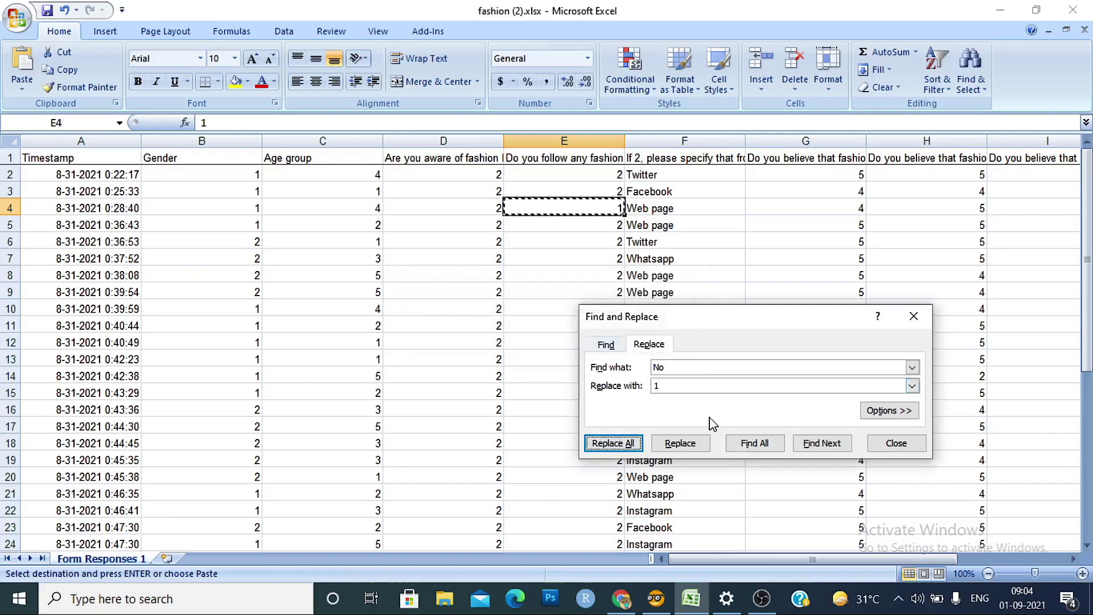
# - Replace every Twitter platform answer with 1 (9 replacements)
pyautogui.click(675, 185)
pyautogui.click(671, 175)
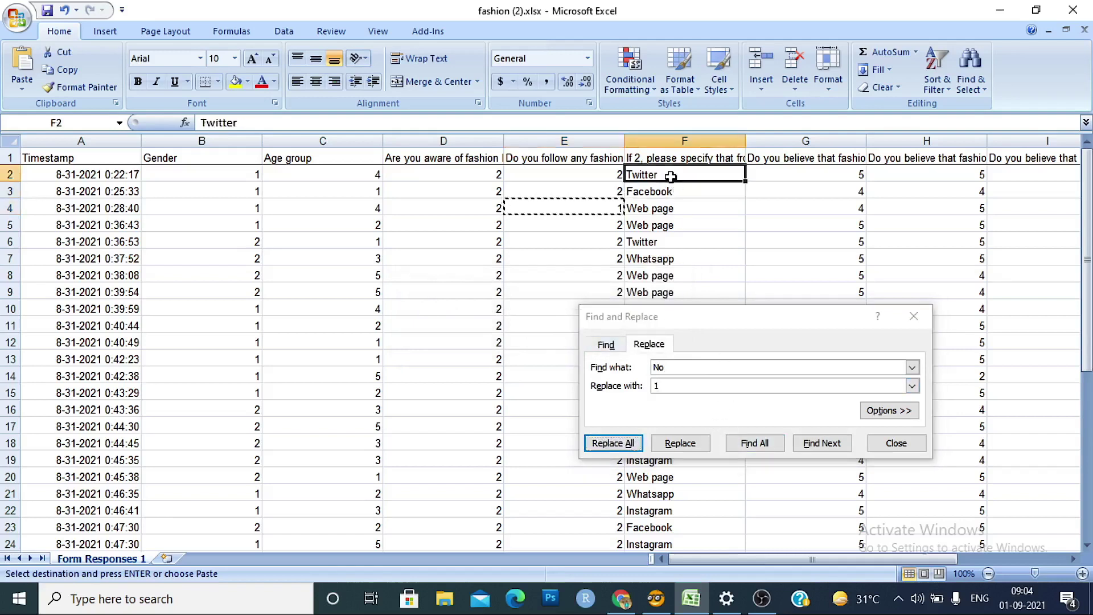
pyautogui.hotkey('ctrl', 'c')
pyautogui.moveTo(683, 368); pyautogui.dragTo(655, 367)
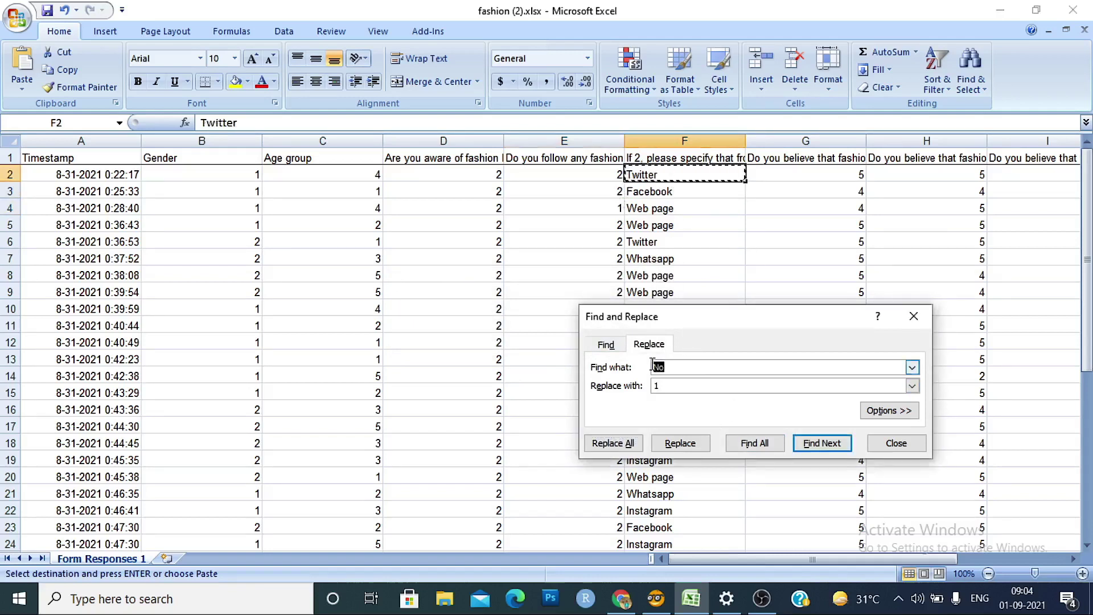
pyautogui.write('Twitter')
pyautogui.click(683, 388)
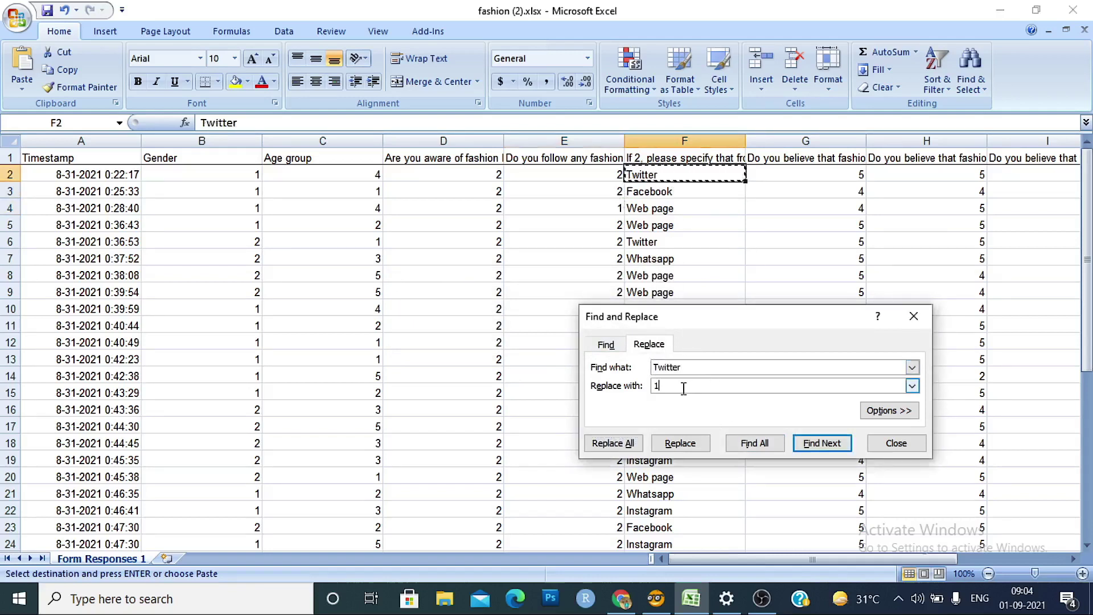
pyautogui.press('BackSpace')
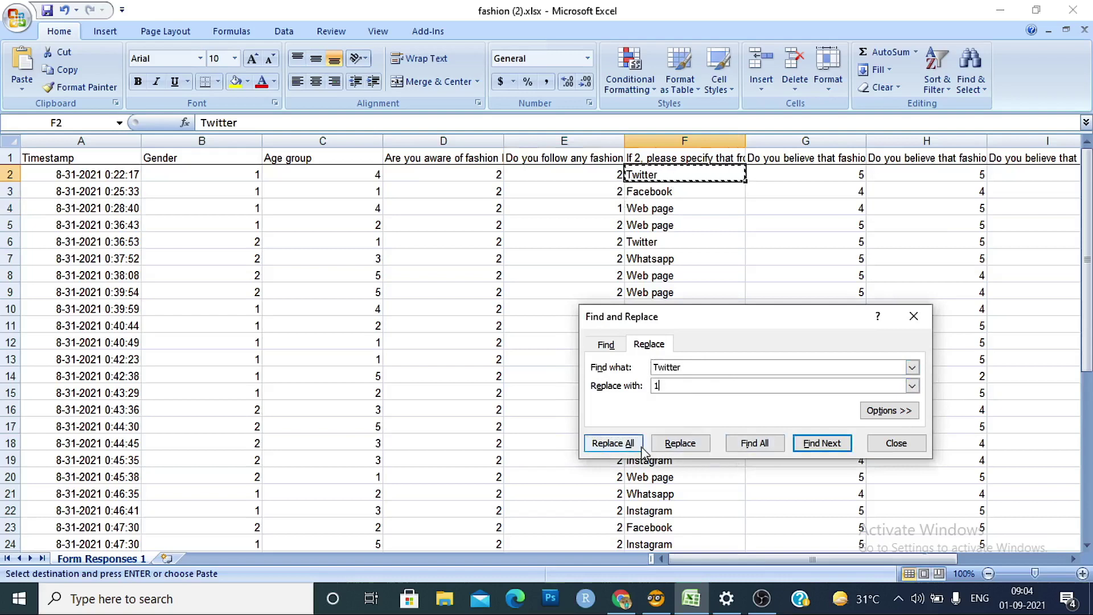
pyautogui.click(623, 444)
pyautogui.click(571, 340)
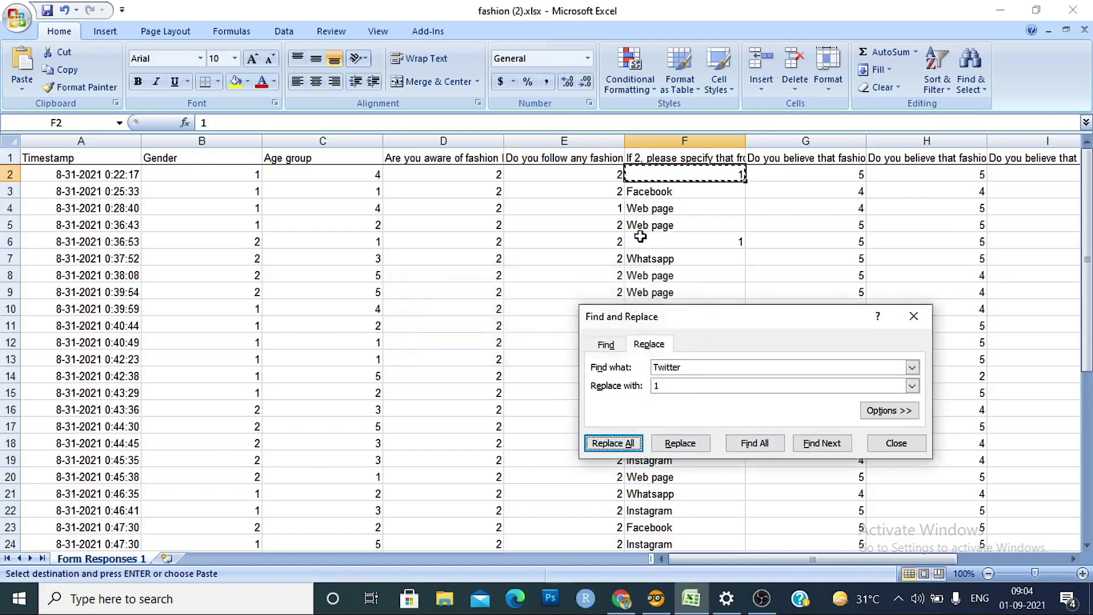
# - Replace every Facebook platform answer with 2 (8 replacements)
pyautogui.click(652, 193)
pyautogui.hotkey('ctrl', 'c')
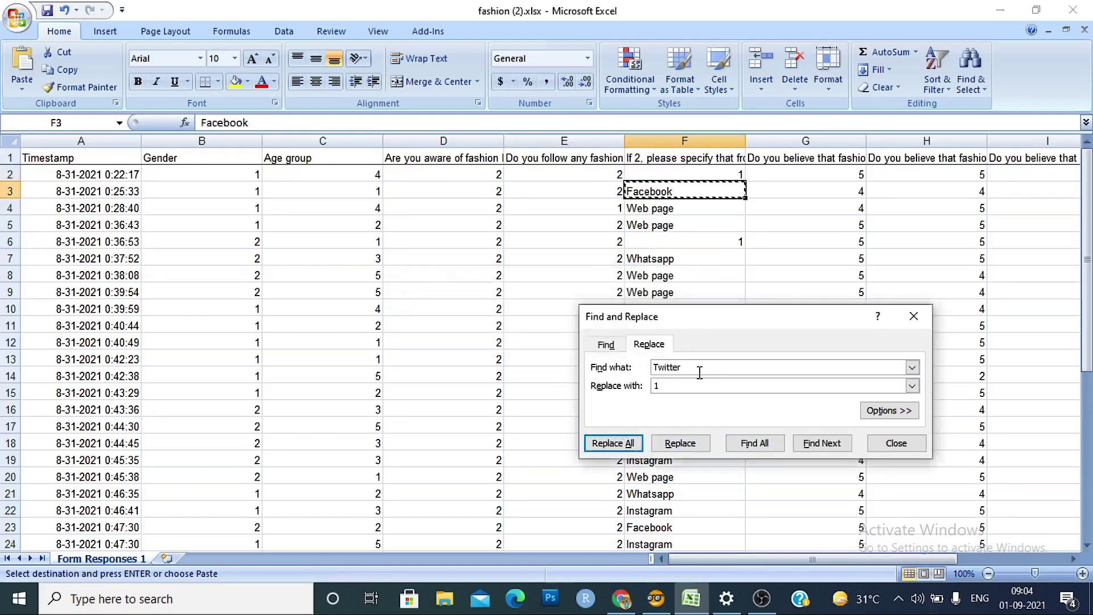
pyautogui.moveTo(699, 370); pyautogui.dragTo(626, 371)
pyautogui.hotkey('ctrl', 'v')
pyautogui.doubleClick(689, 387)
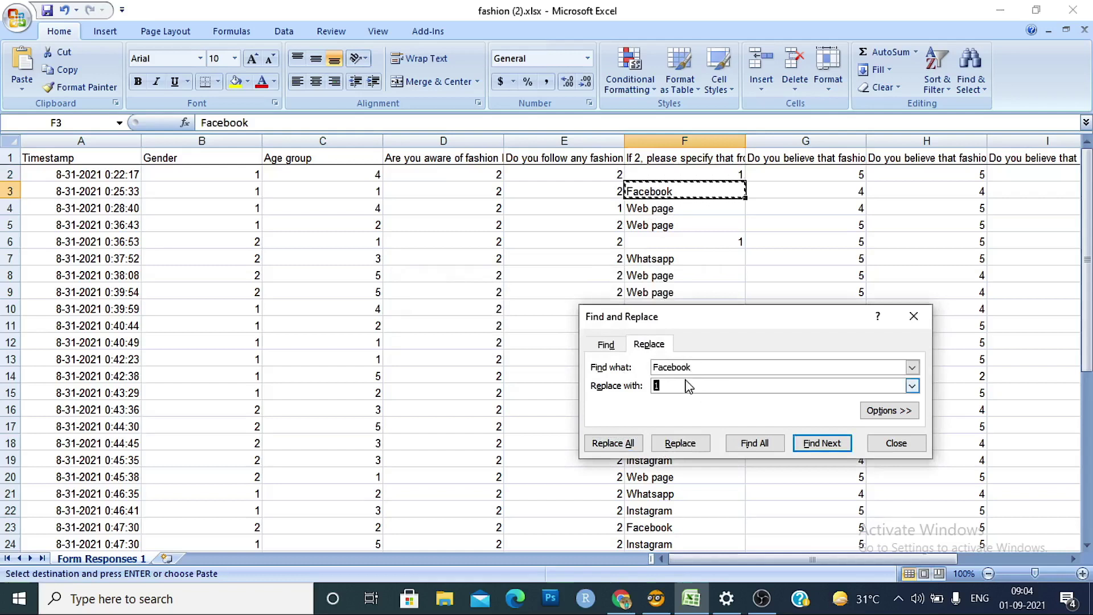
pyautogui.write('2')
pyautogui.click(636, 444)
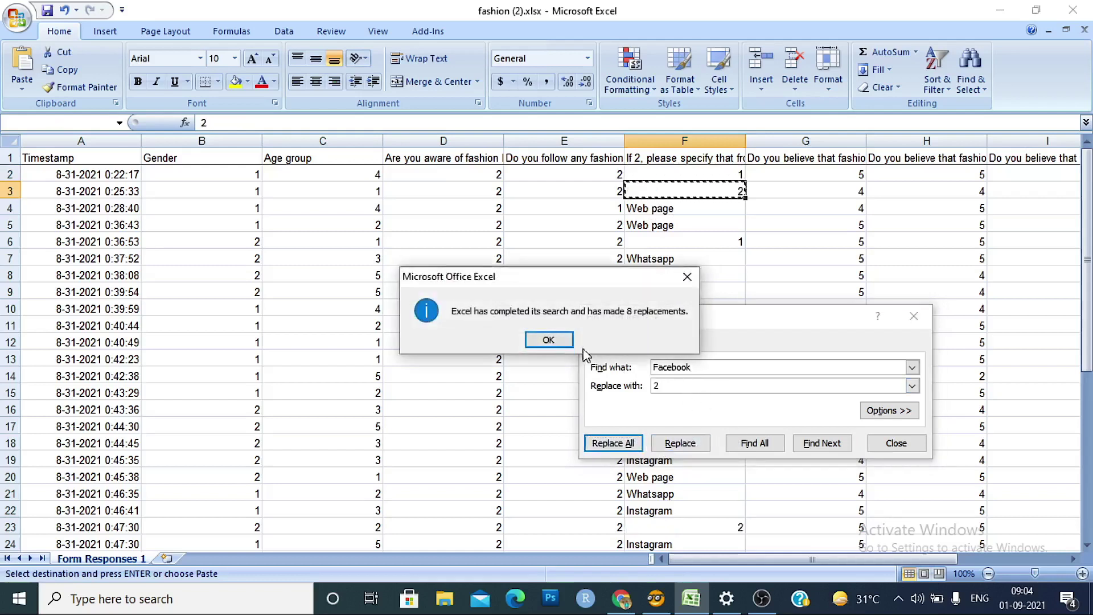
pyautogui.click(547, 339)
# - Replace every Web page platform answer with 3
pyautogui.click(667, 208)
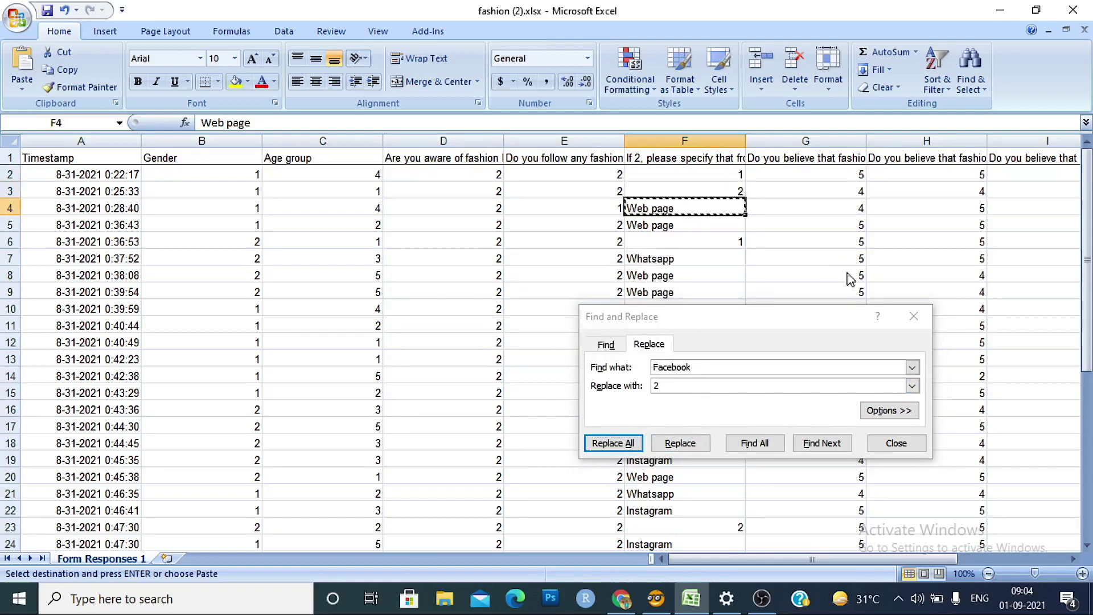
pyautogui.hotkey('ctrl', 'c')
pyautogui.moveTo(726, 370); pyautogui.dragTo(658, 364)
pyautogui.hotkey('ctrl', 'v')
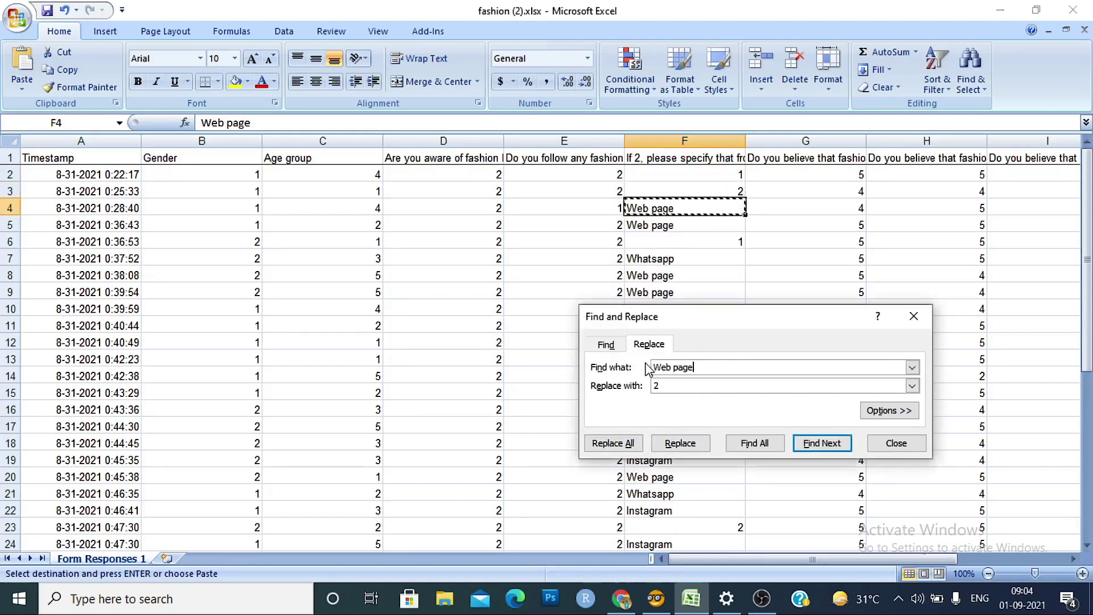
pyautogui.press('BackSpace')
pyautogui.write('3')
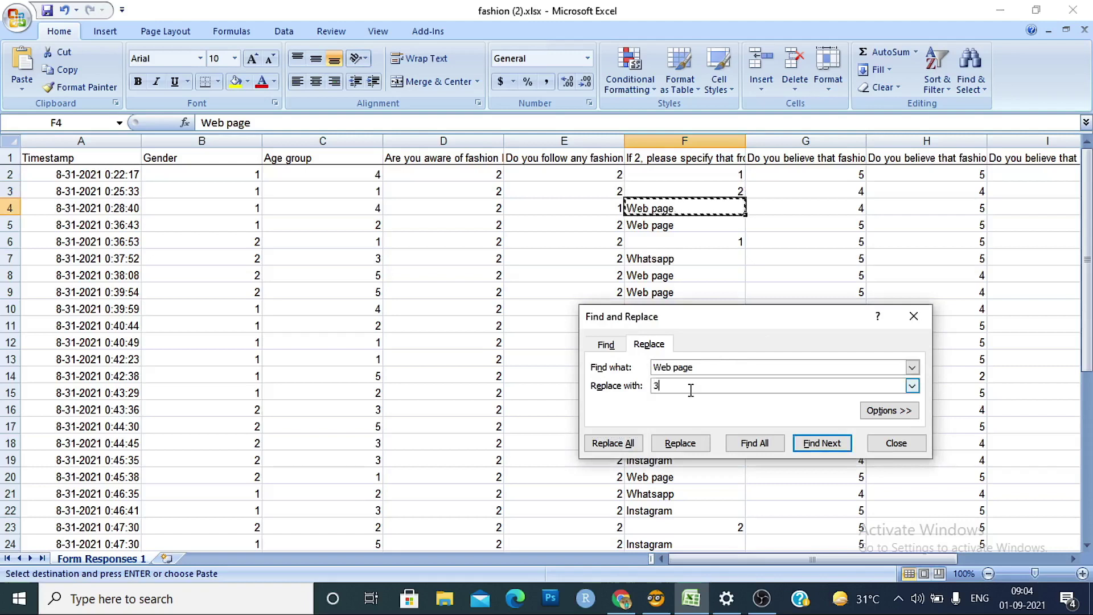
pyautogui.click(632, 443)
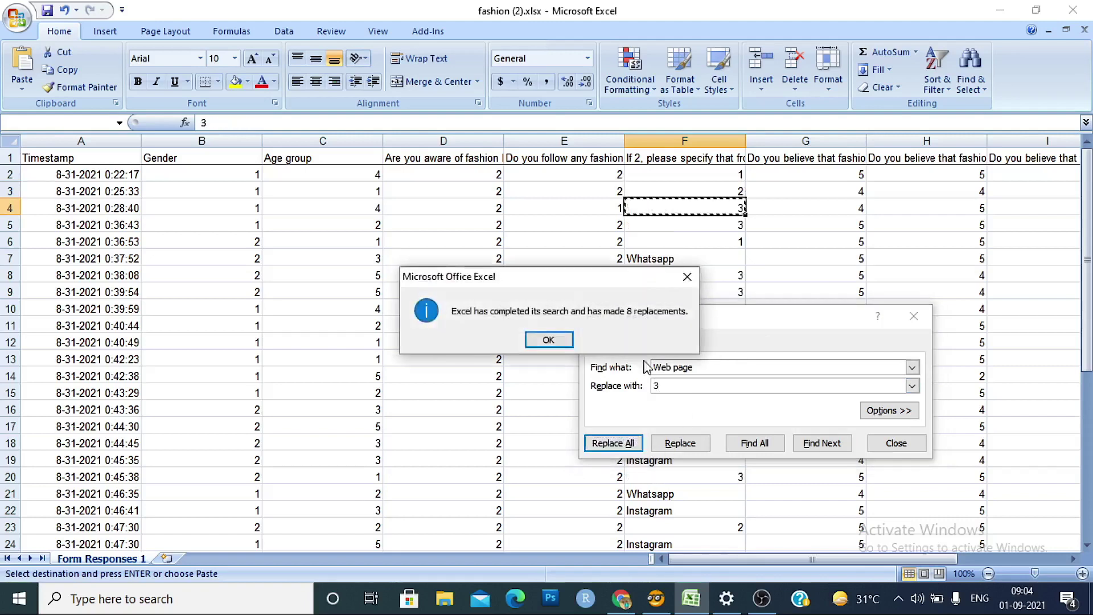
# - Replace every Whatsapp platform answer with 4
pyautogui.click(573, 340)
pyautogui.click(686, 264)
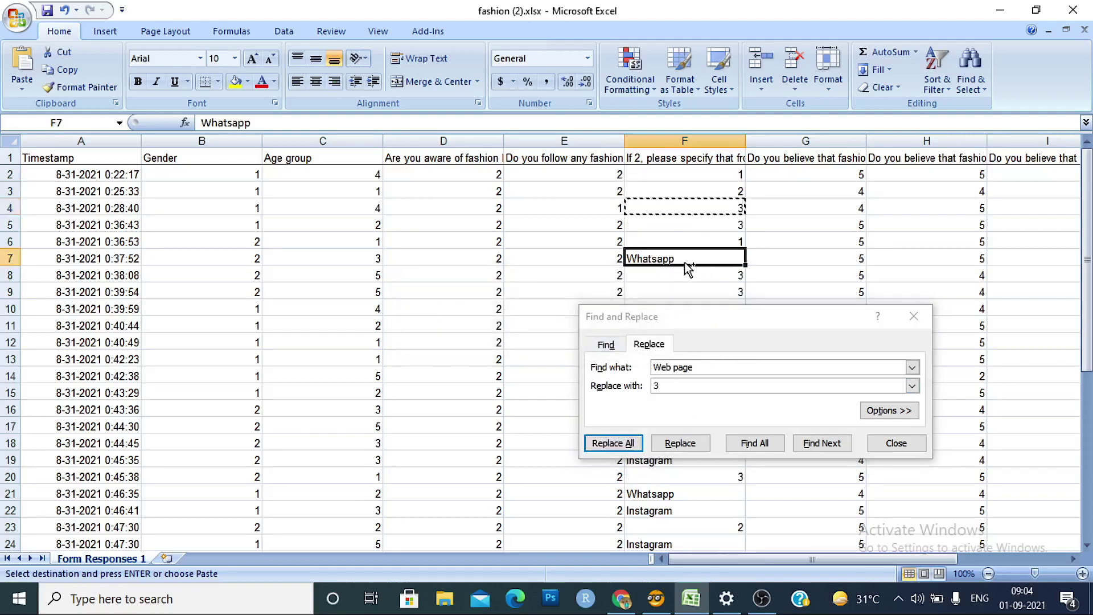
pyautogui.hotkey('ctrl', 'c')
pyautogui.click(700, 369)
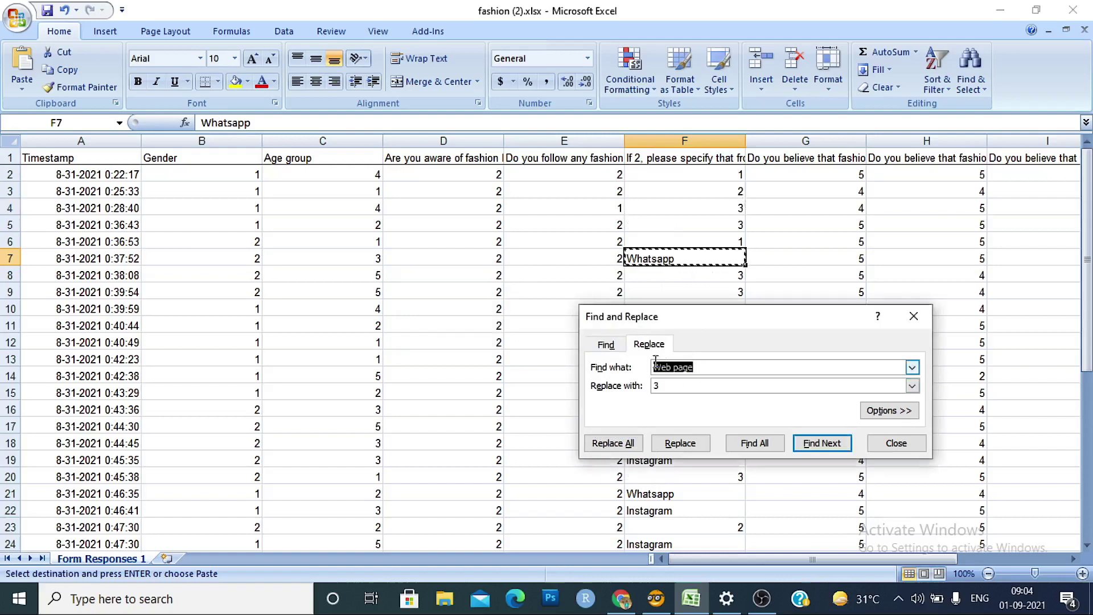
pyautogui.hotkey('ctrl', 'v')
pyautogui.click(680, 389)
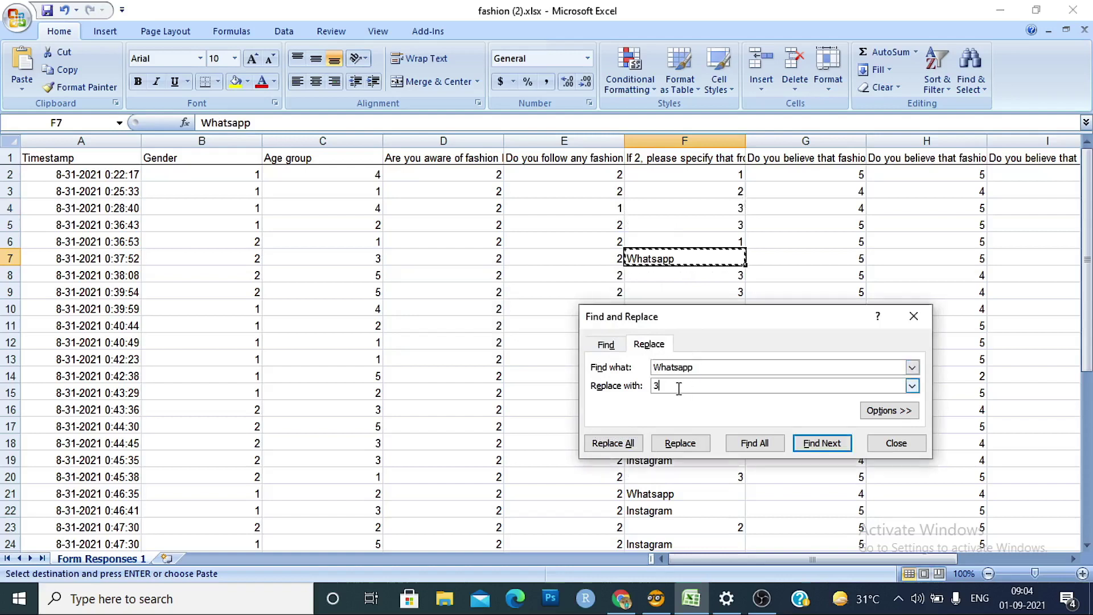
pyautogui.press('BackSpace')
pyautogui.write('4')
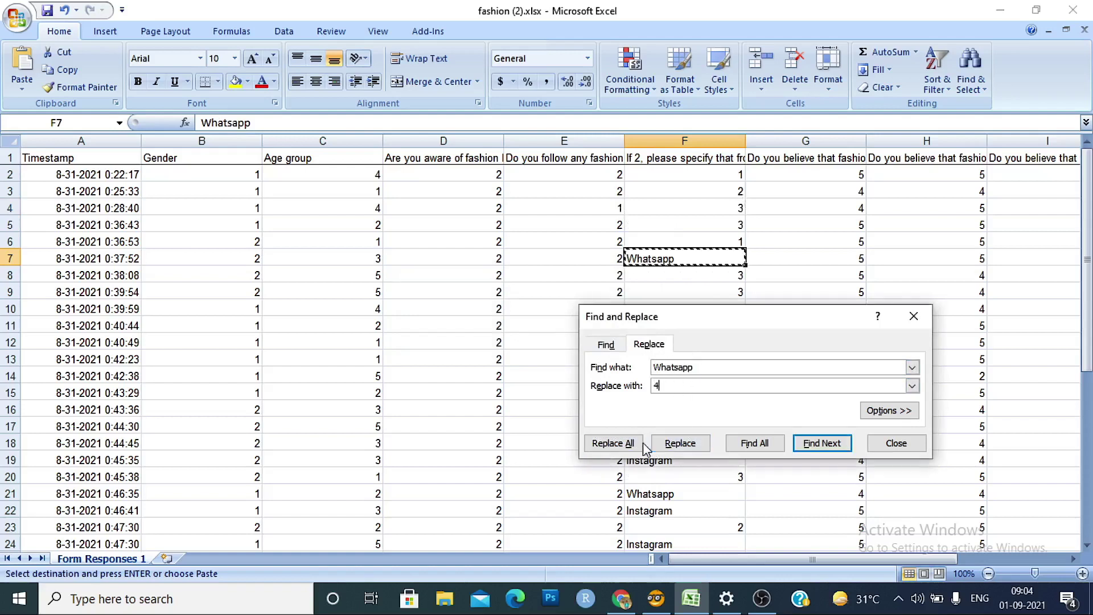
pyautogui.click(613, 443)
pyautogui.click(548, 340)
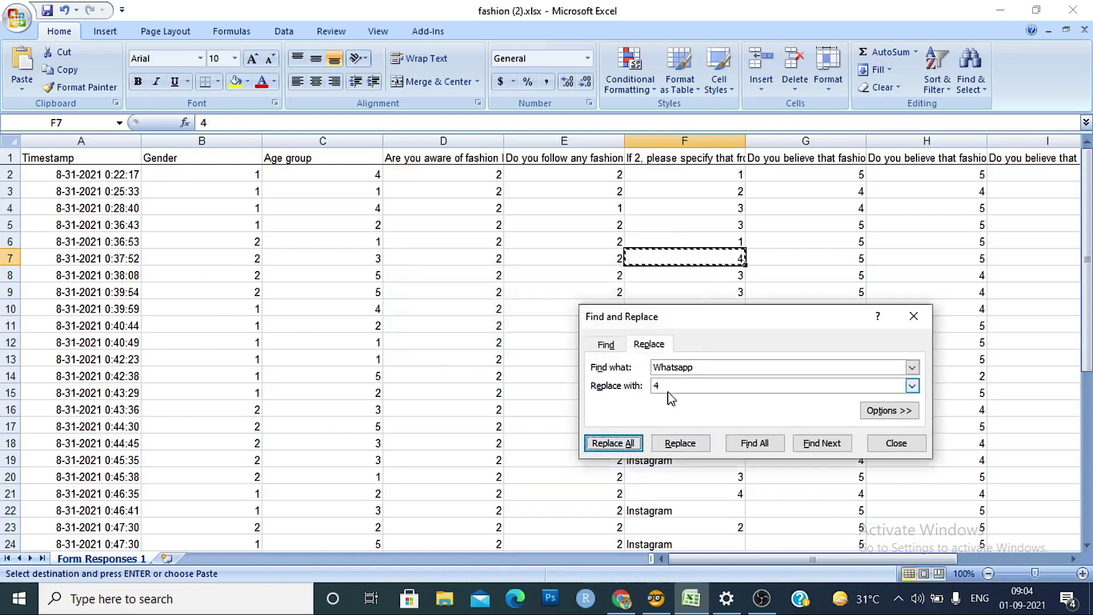
# - Replace every Instagram platform answer with 5 and close Find and Replace
pyautogui.moveTo(686, 325); pyautogui.dragTo(321, 275)
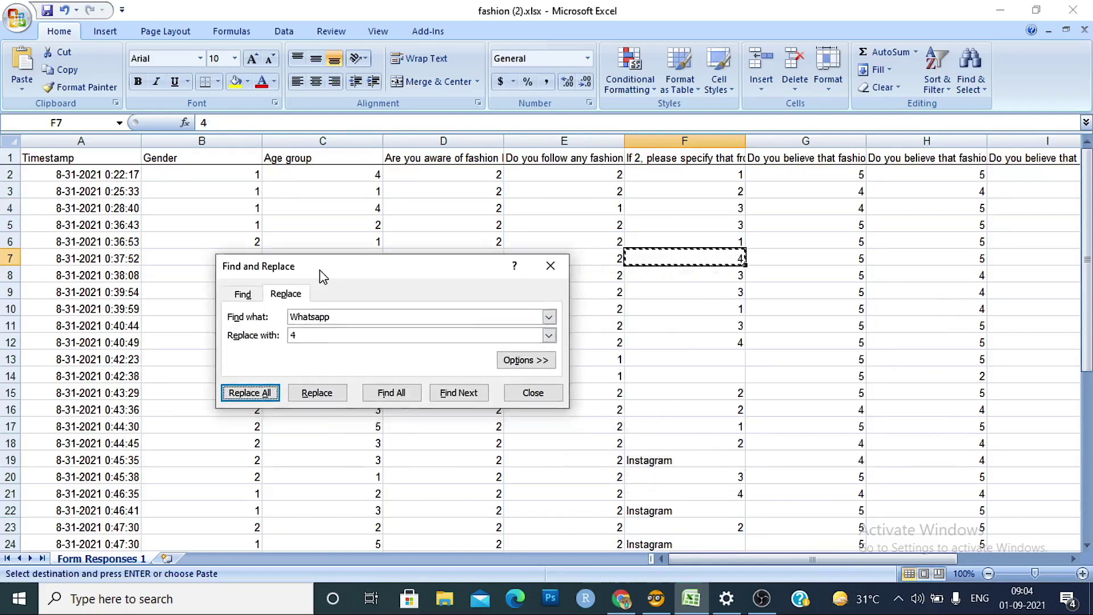
pyautogui.click(660, 460)
pyautogui.hotkey('ctrl', 'c')
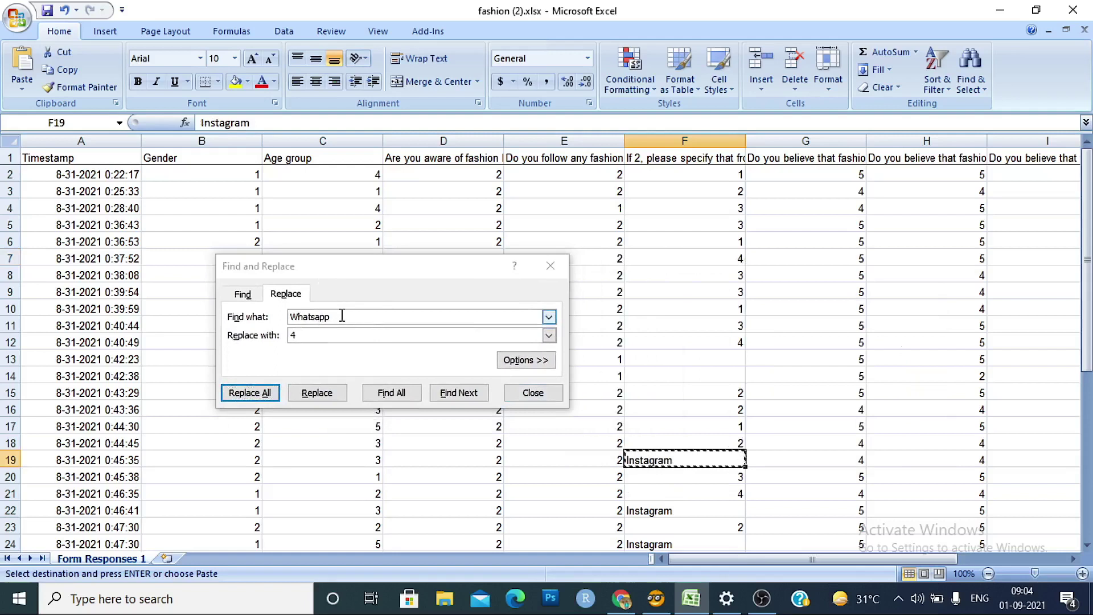
pyautogui.click(341, 317)
pyautogui.doubleClick(342, 316)
pyautogui.write('Instagram')
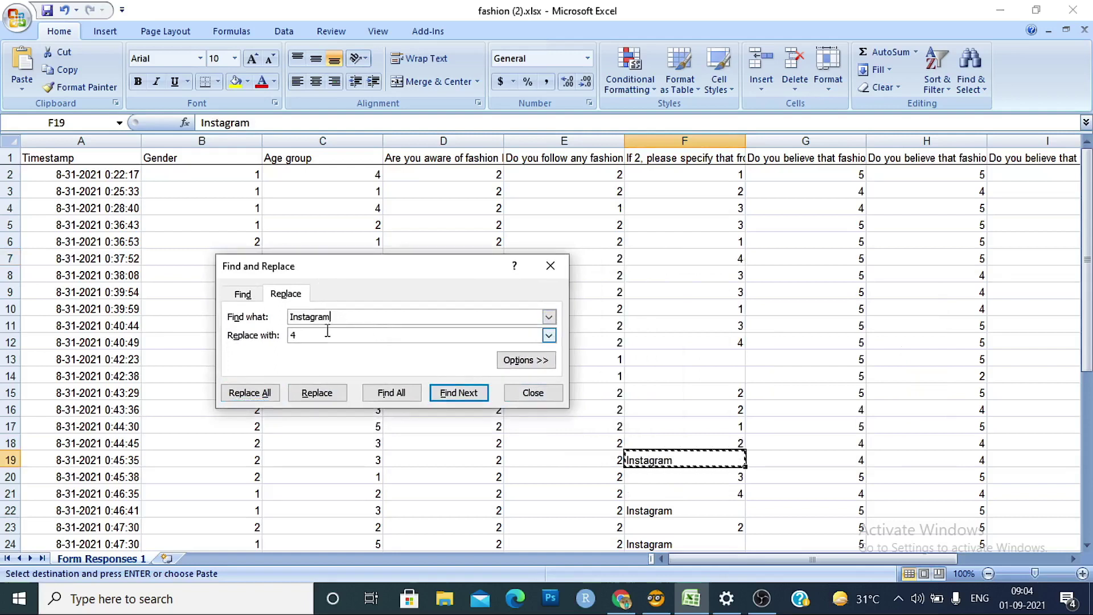
pyautogui.click(324, 334)
pyautogui.press('BackSpace')
pyautogui.write('5')
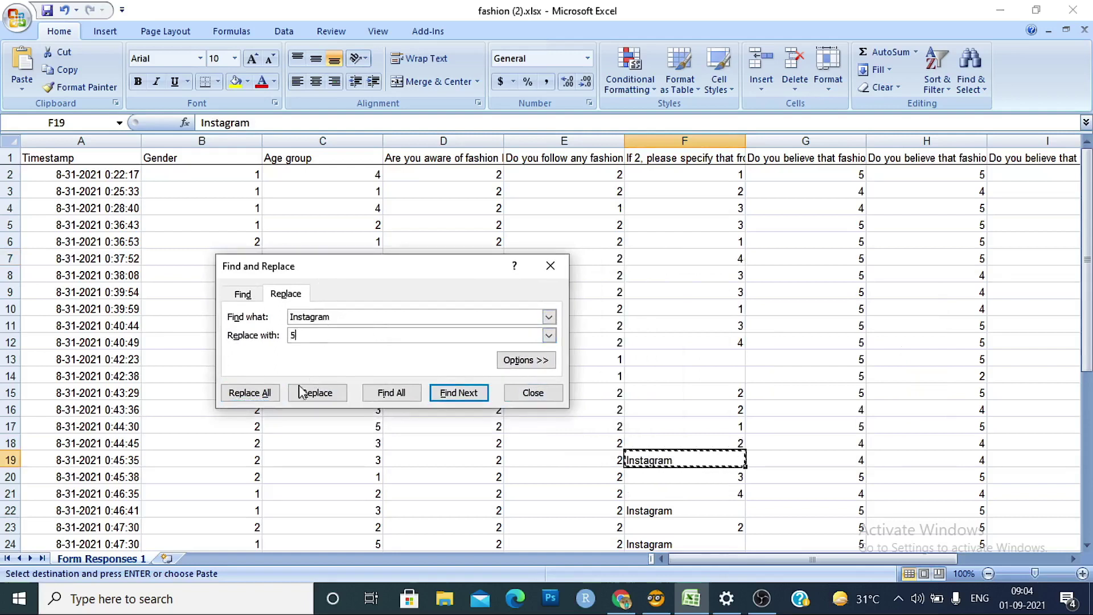
pyautogui.click(263, 394)
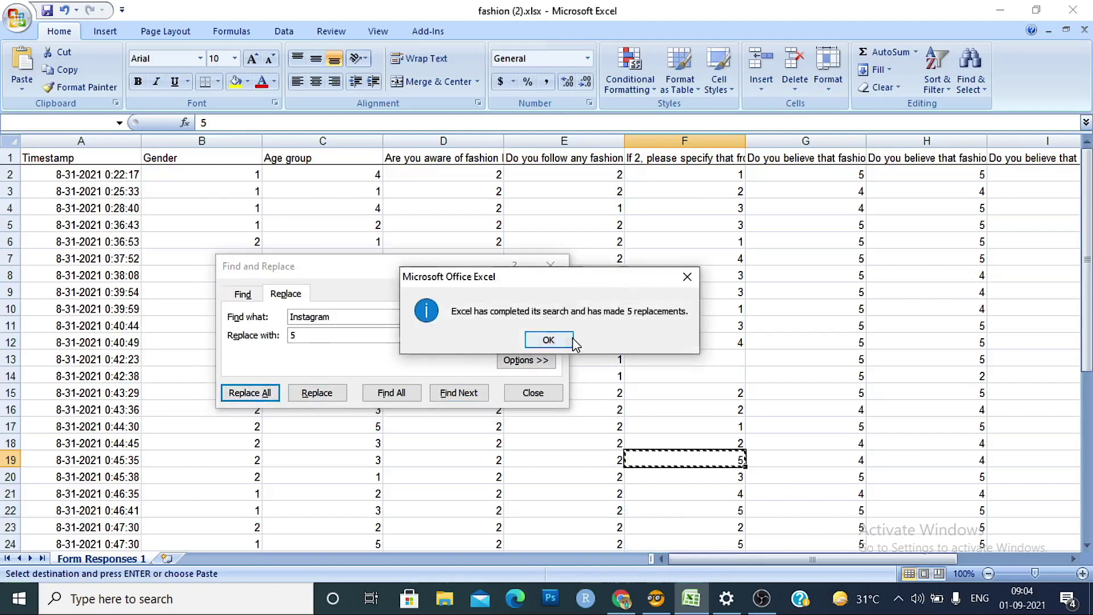
pyautogui.click(548, 340)
pyautogui.click(530, 395)
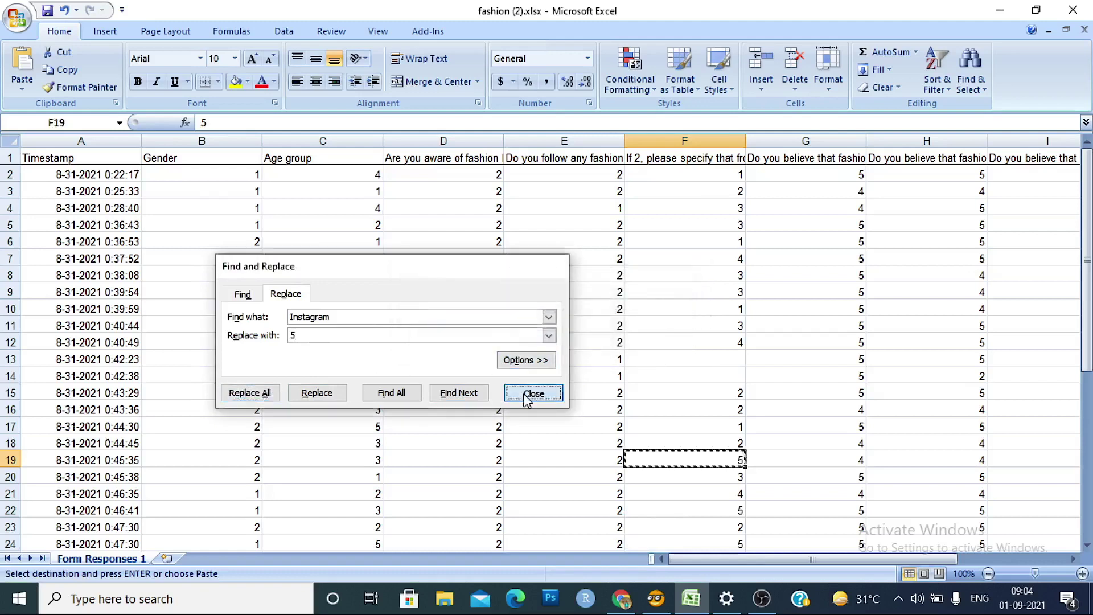
pyautogui.click(654, 353)
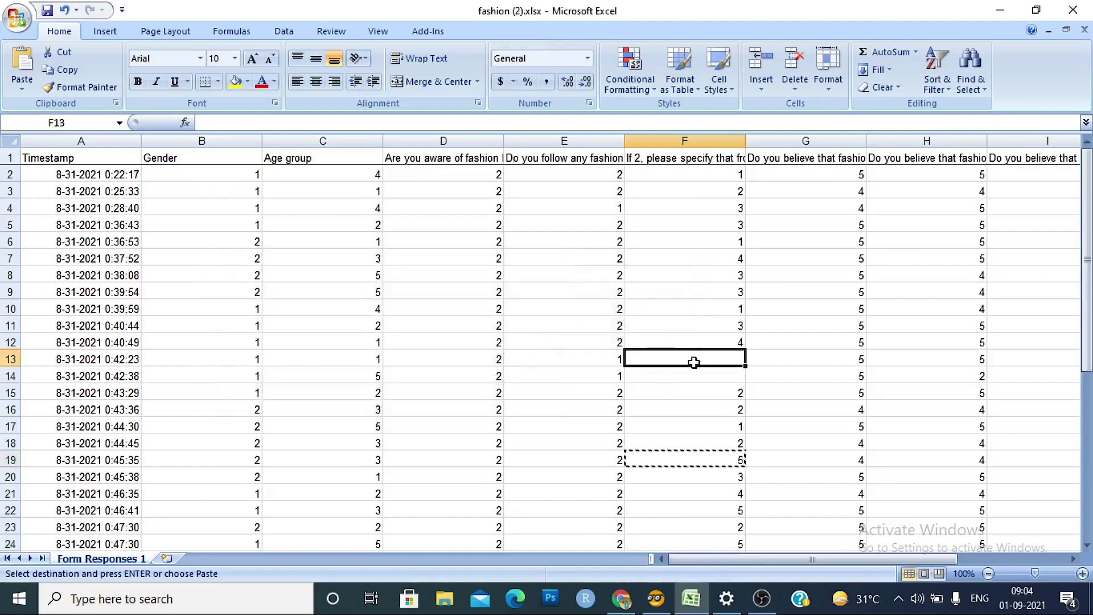
# - Use Ctrl+H with an empty Find what to fill every blank cell with 0
pyautogui.scroll(-1, 757, 370)
pyautogui.click(652, 342)
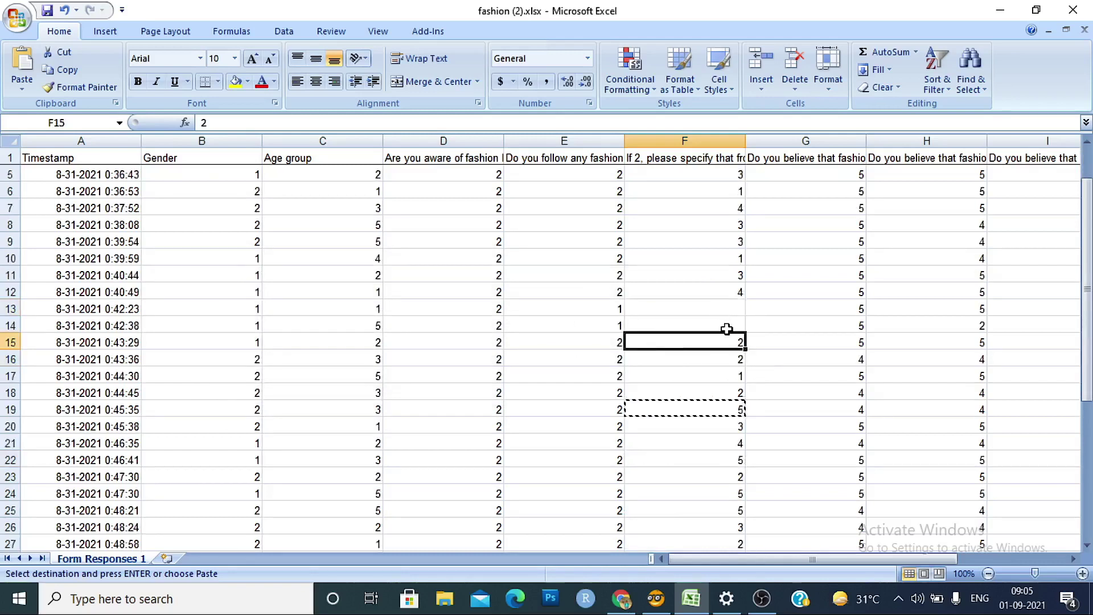
pyautogui.hotkey('ctrl', 'f')
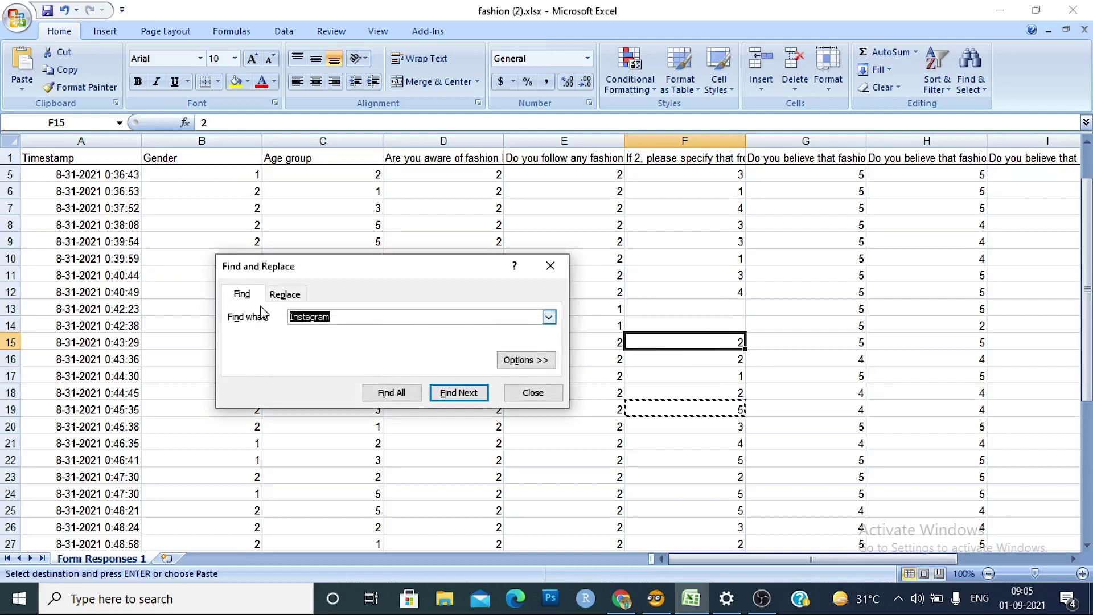
pyautogui.click(285, 296)
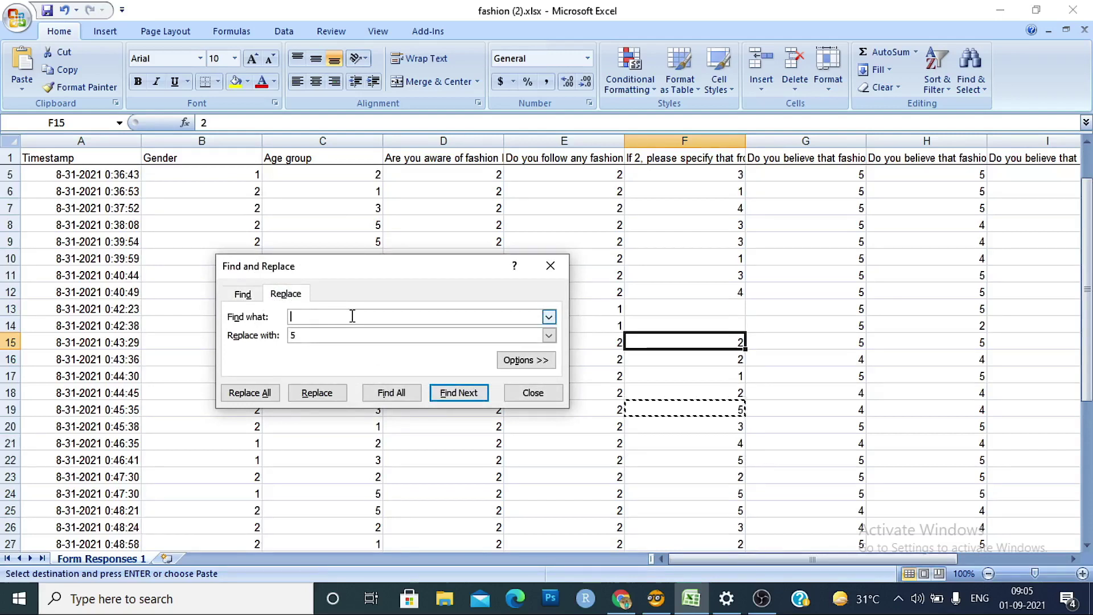
pyautogui.click(310, 334)
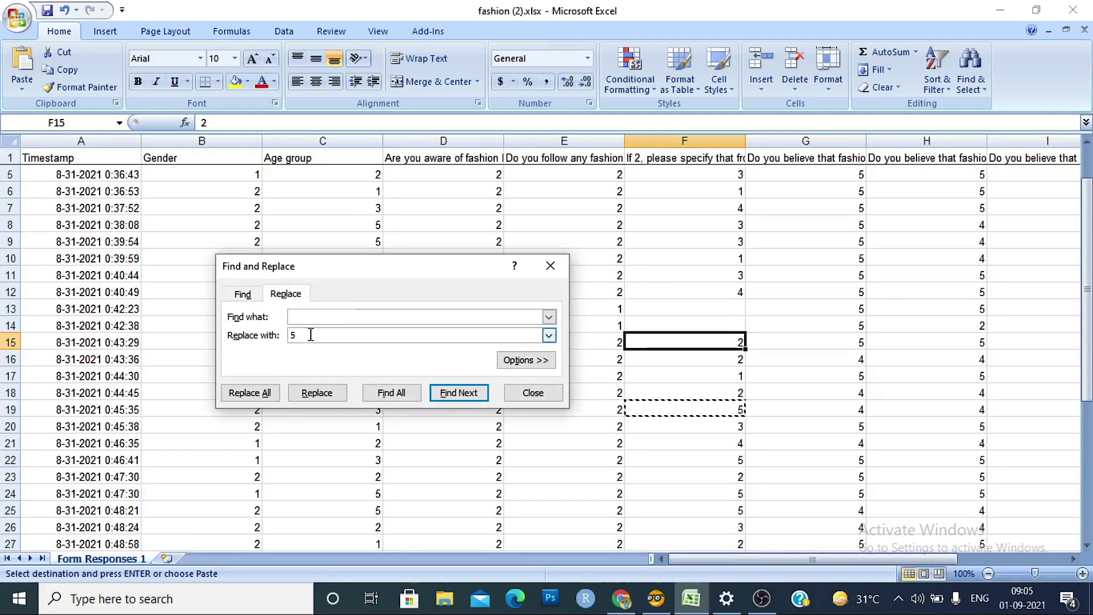
pyautogui.write('0')
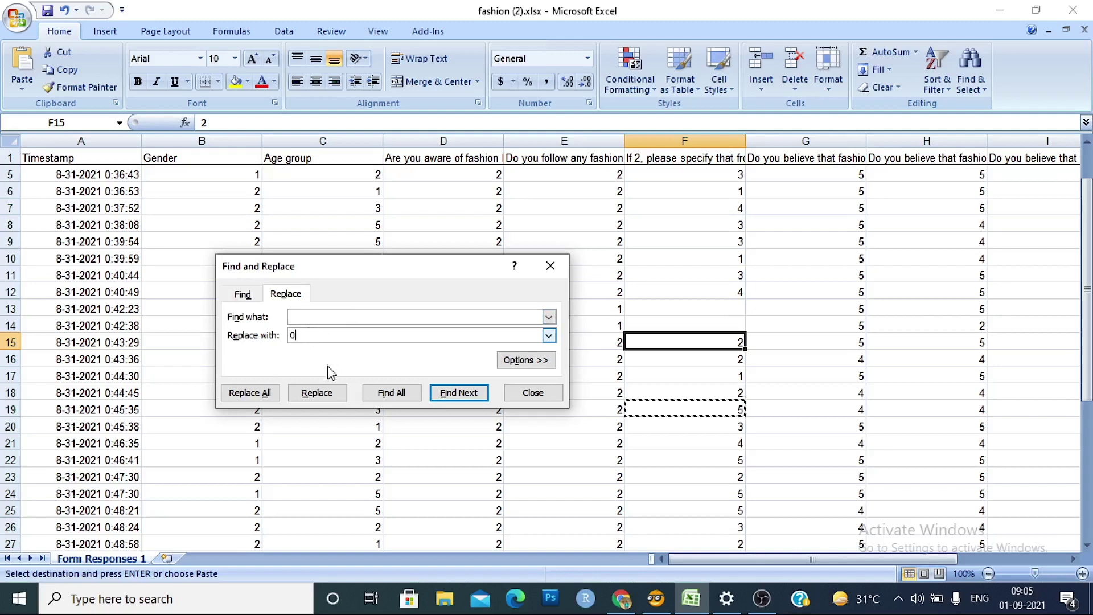
pyautogui.click(259, 395)
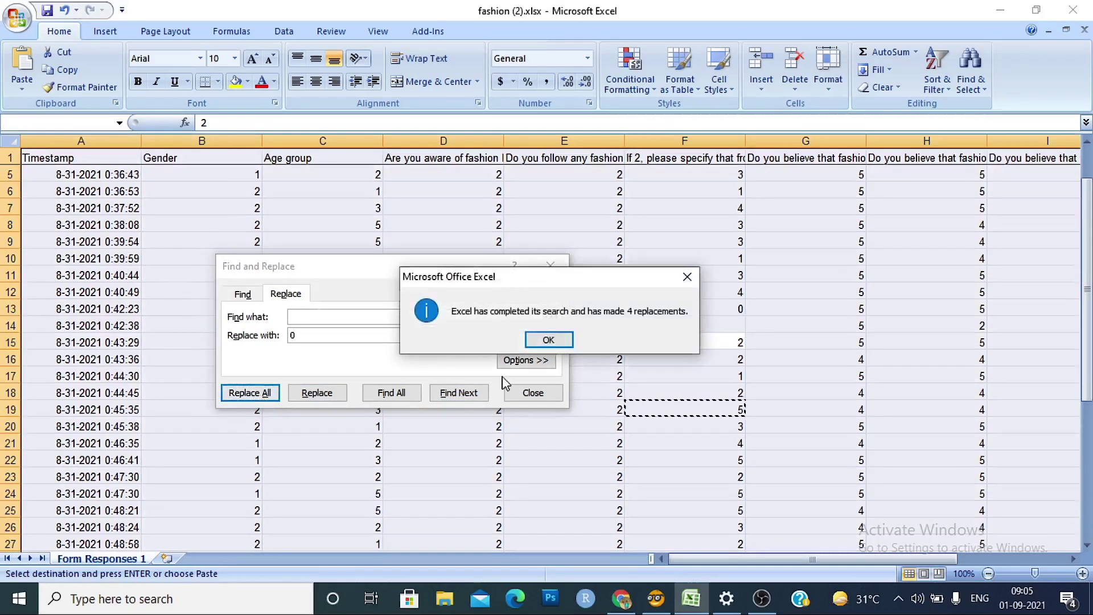
pyautogui.click(541, 341)
pyautogui.click(536, 398)
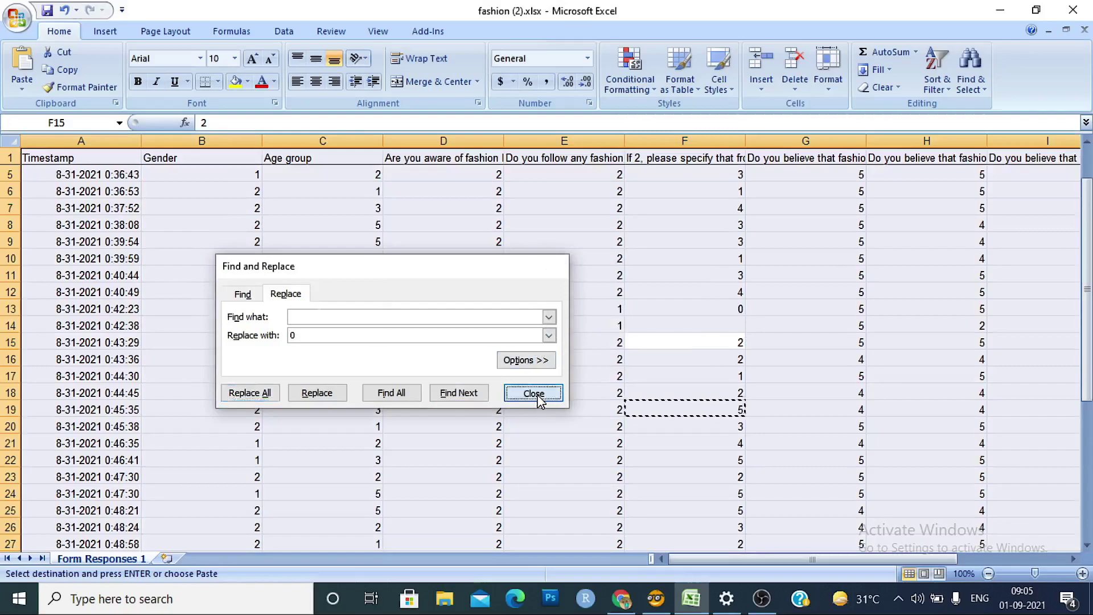
pyautogui.click(658, 378)
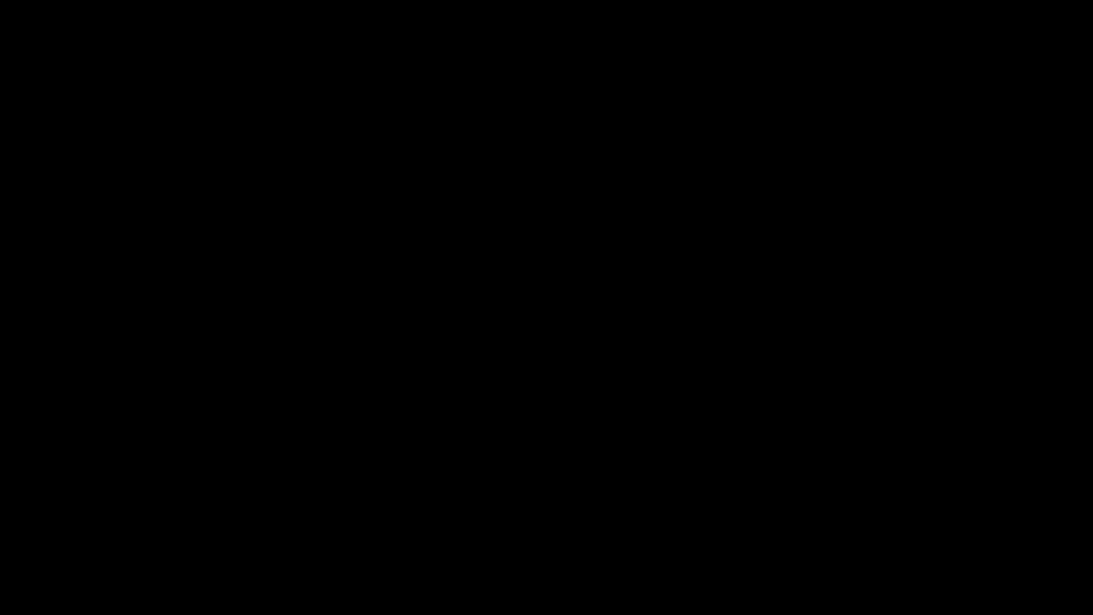